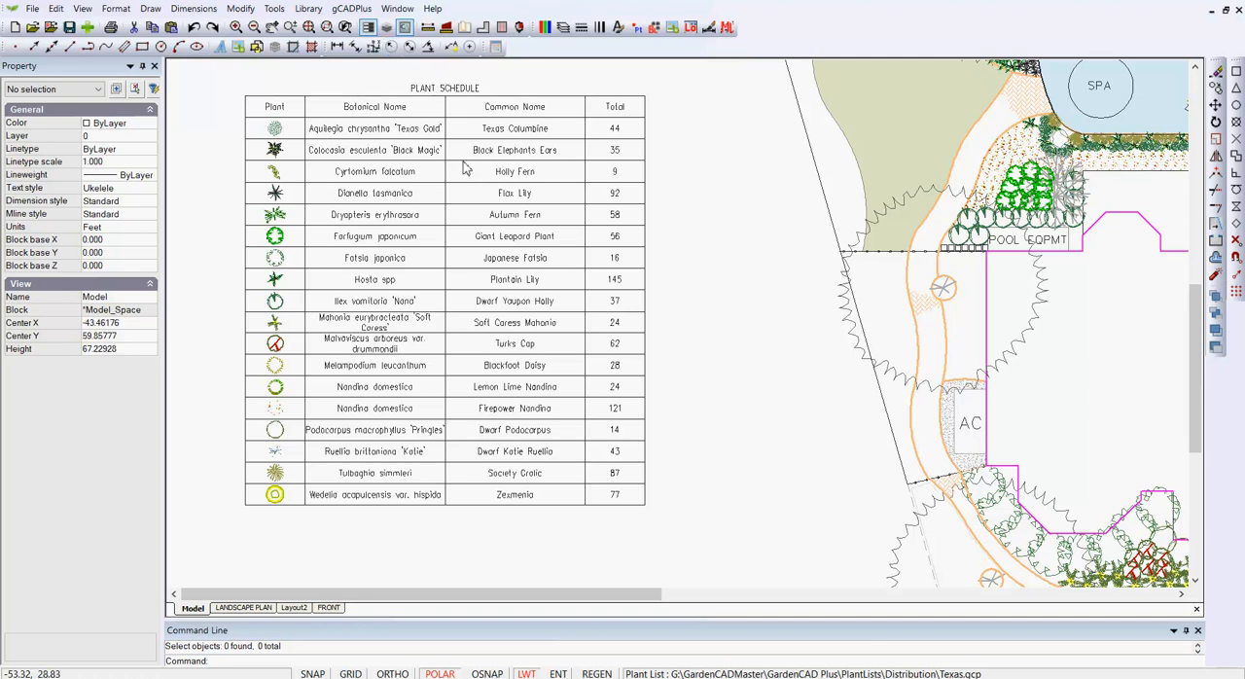
# Step: View the list of plant symbols assigned in the drawing, and close it
pyautogui.click(362, 10)
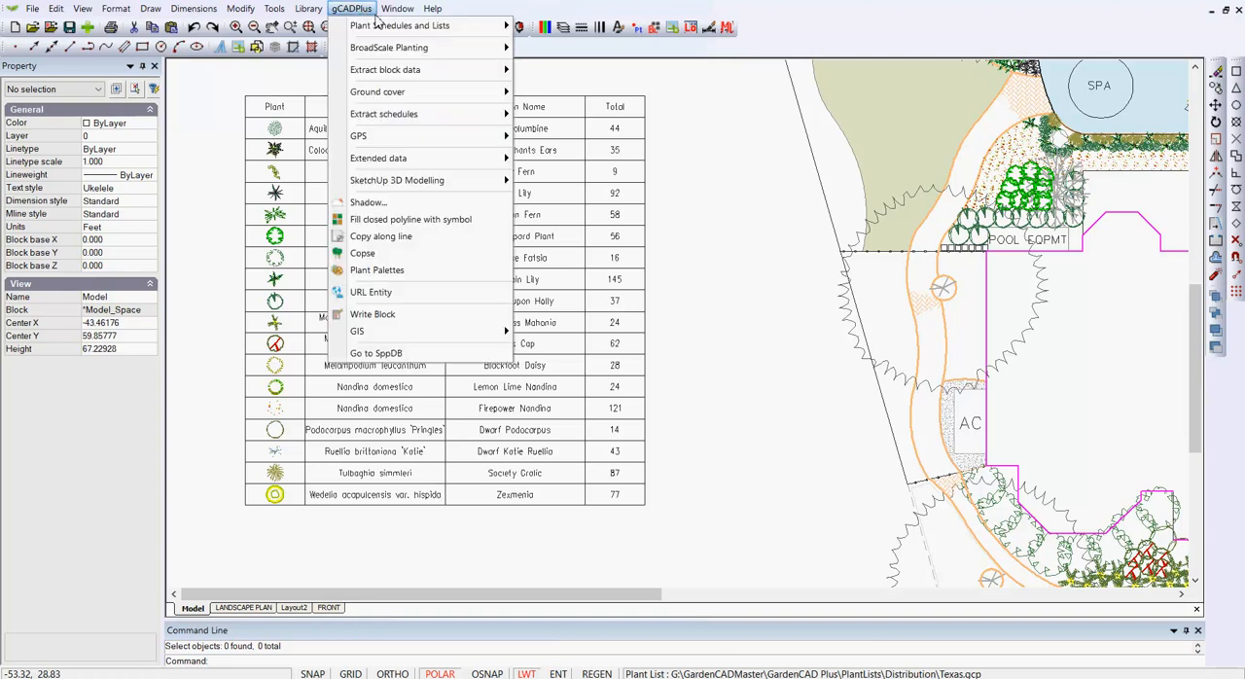
pyautogui.moveTo(502, 26)
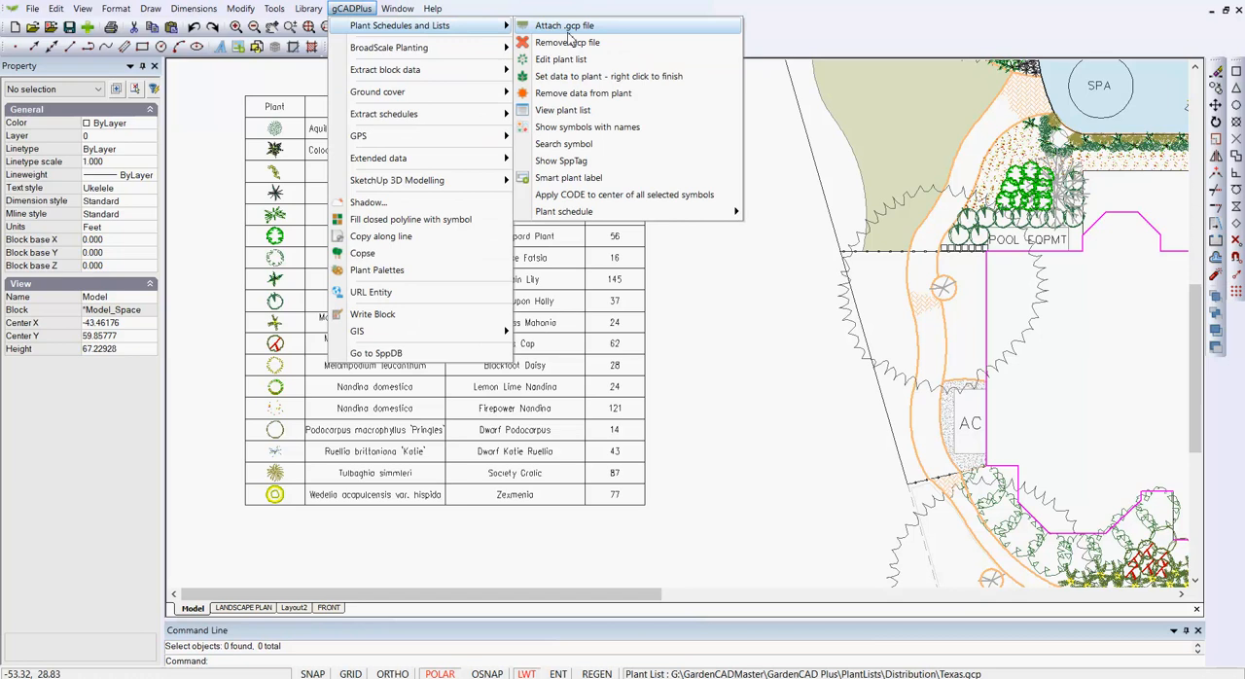
pyautogui.click(574, 111)
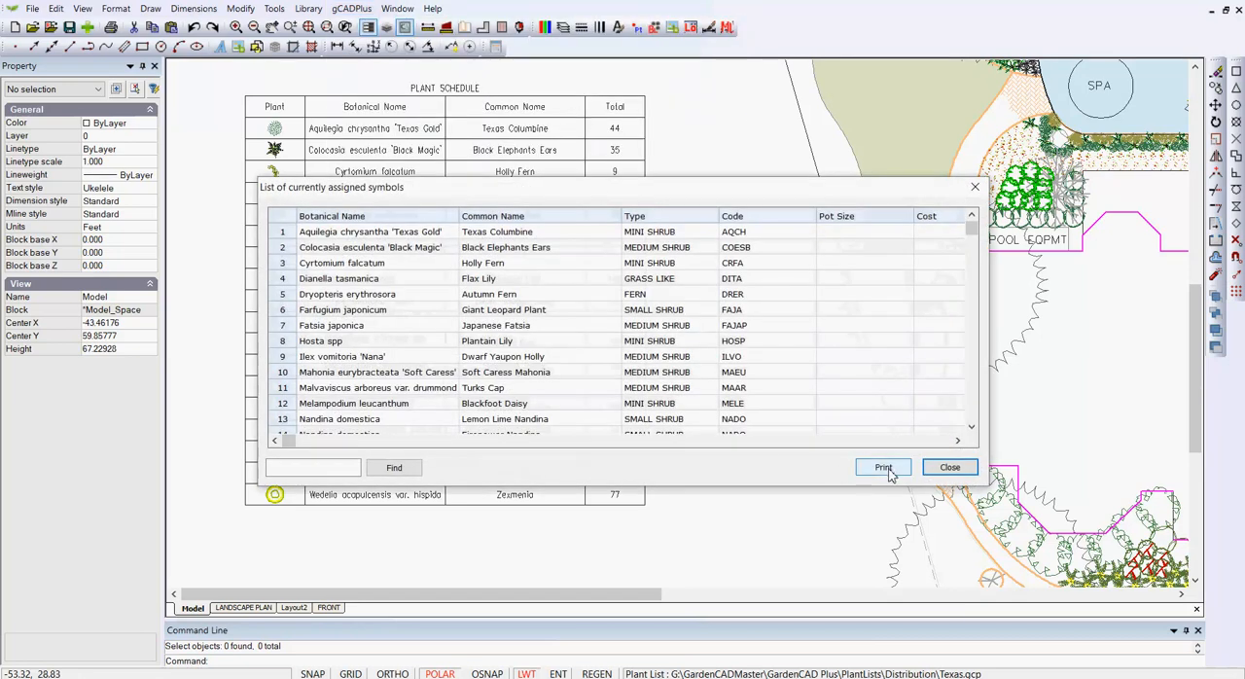
pyautogui.click(950, 468)
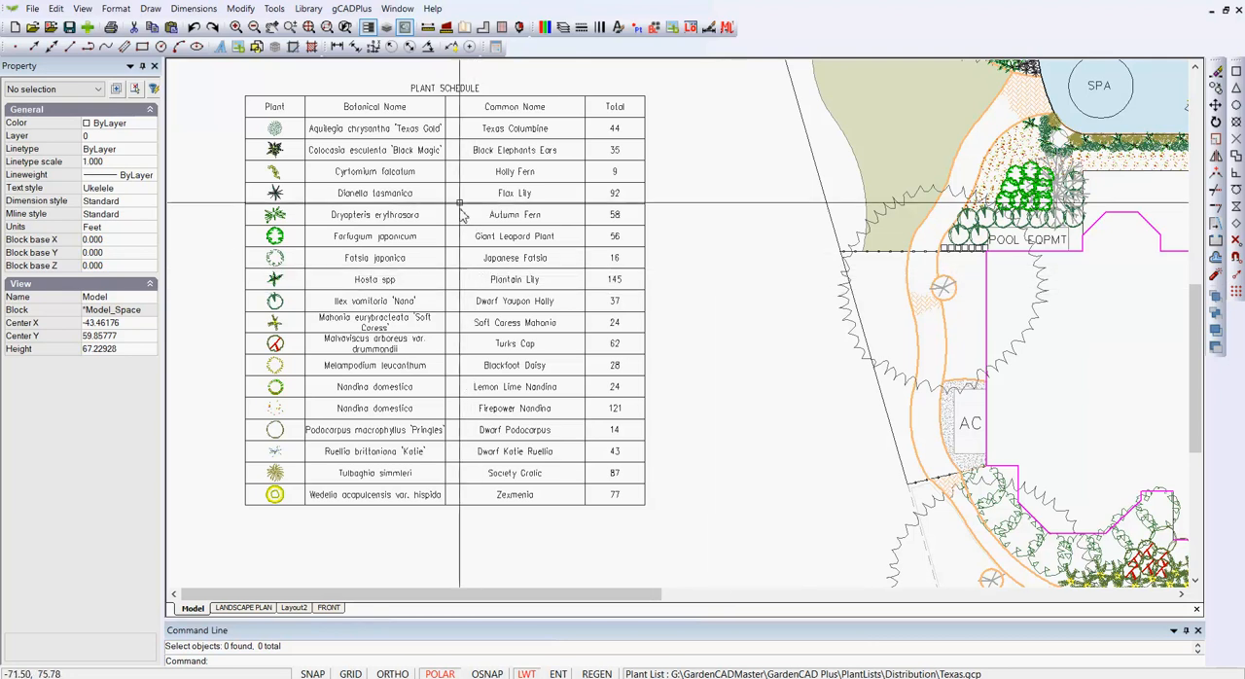
# Step: Extract the plant schedule to test.csv on the Desktop, replacing the existing file
pyautogui.click(354, 10)
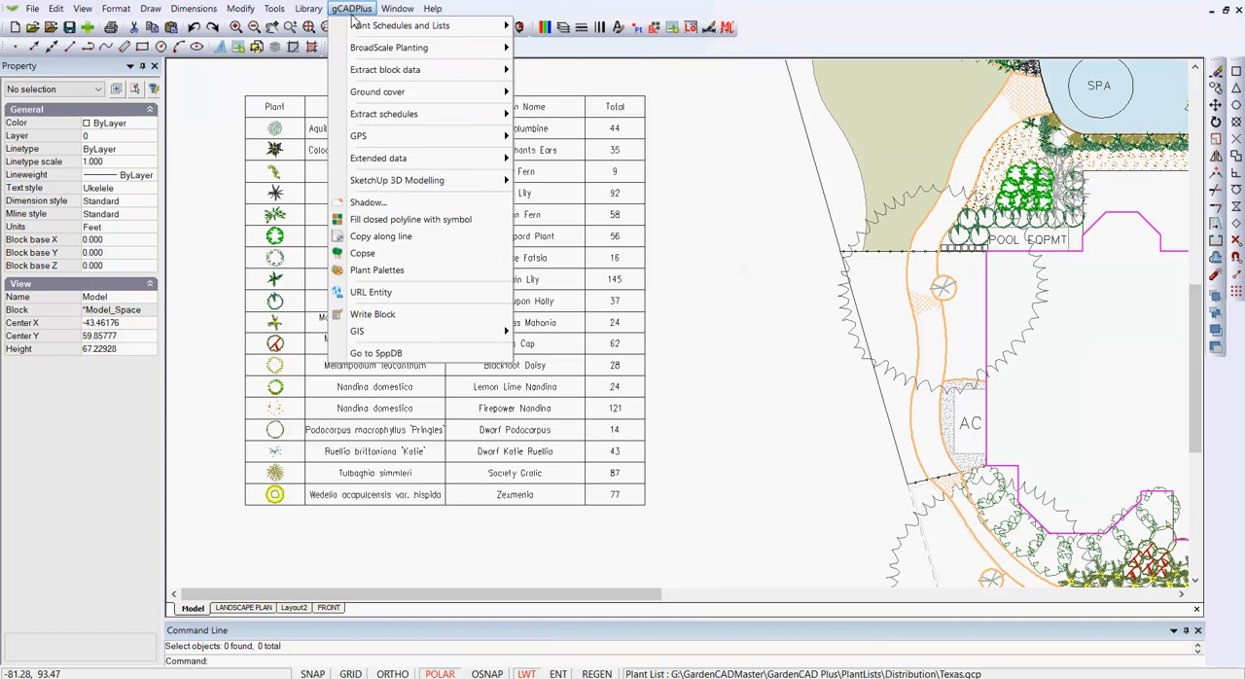
pyautogui.moveTo(489, 49)
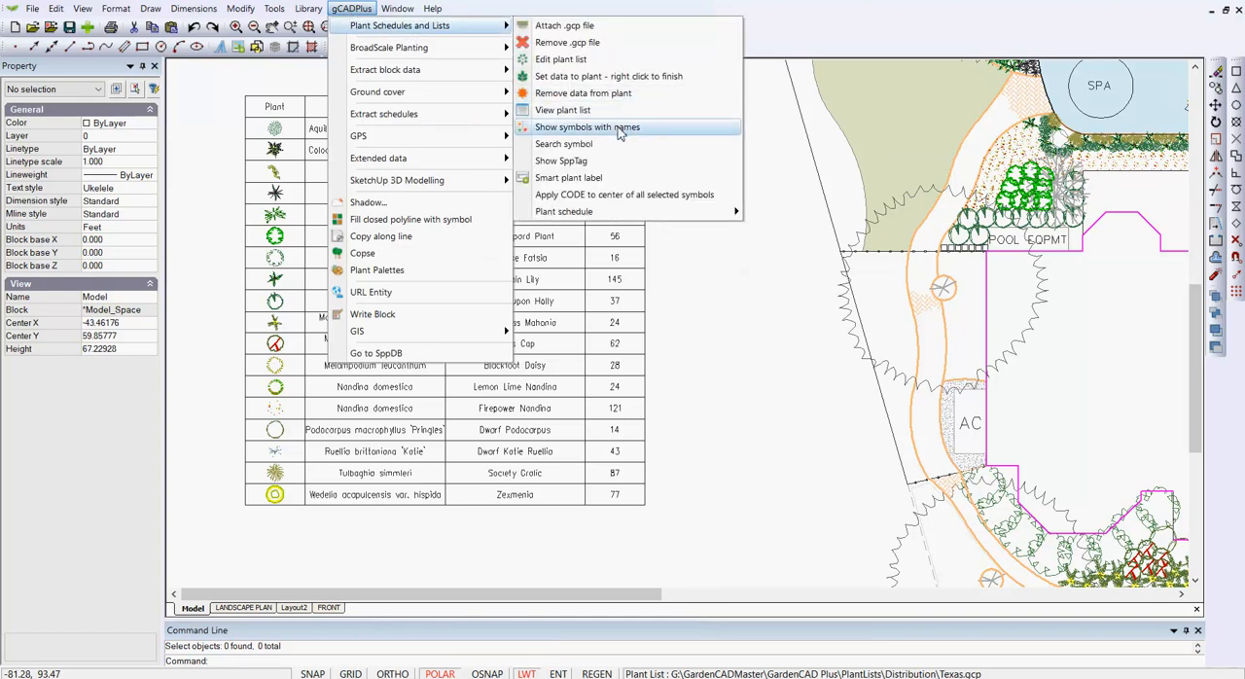
pyautogui.moveTo(433, 75)
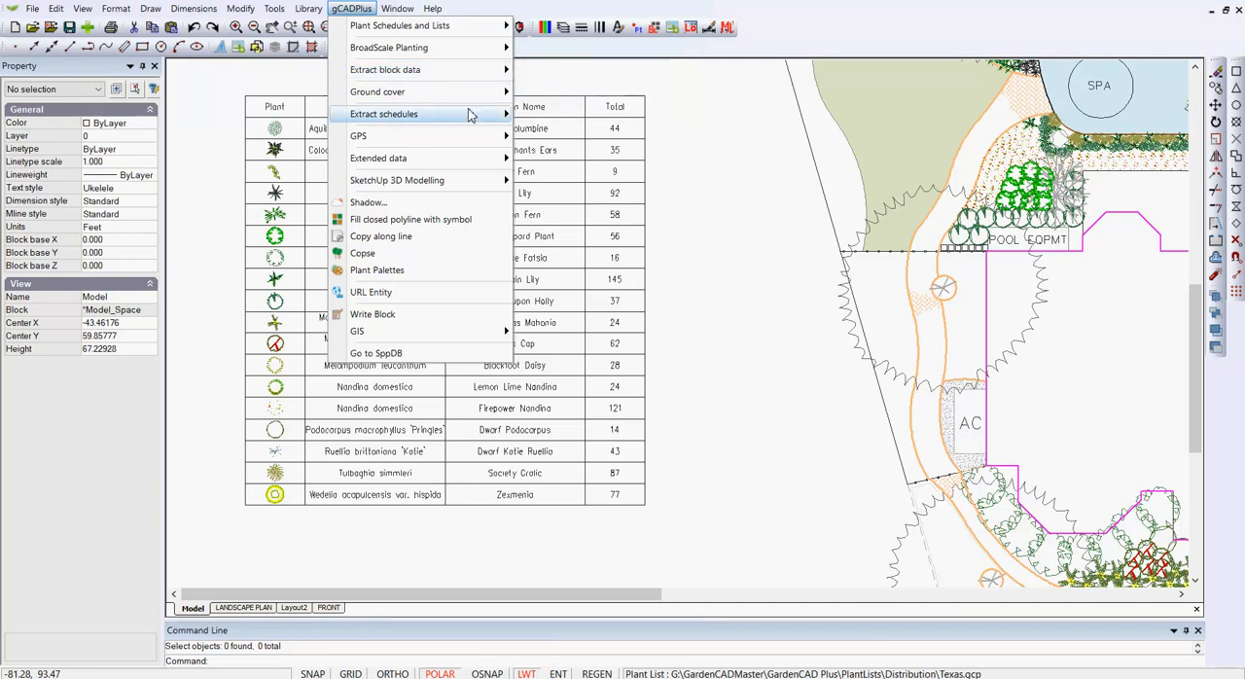
pyautogui.moveTo(470, 115)
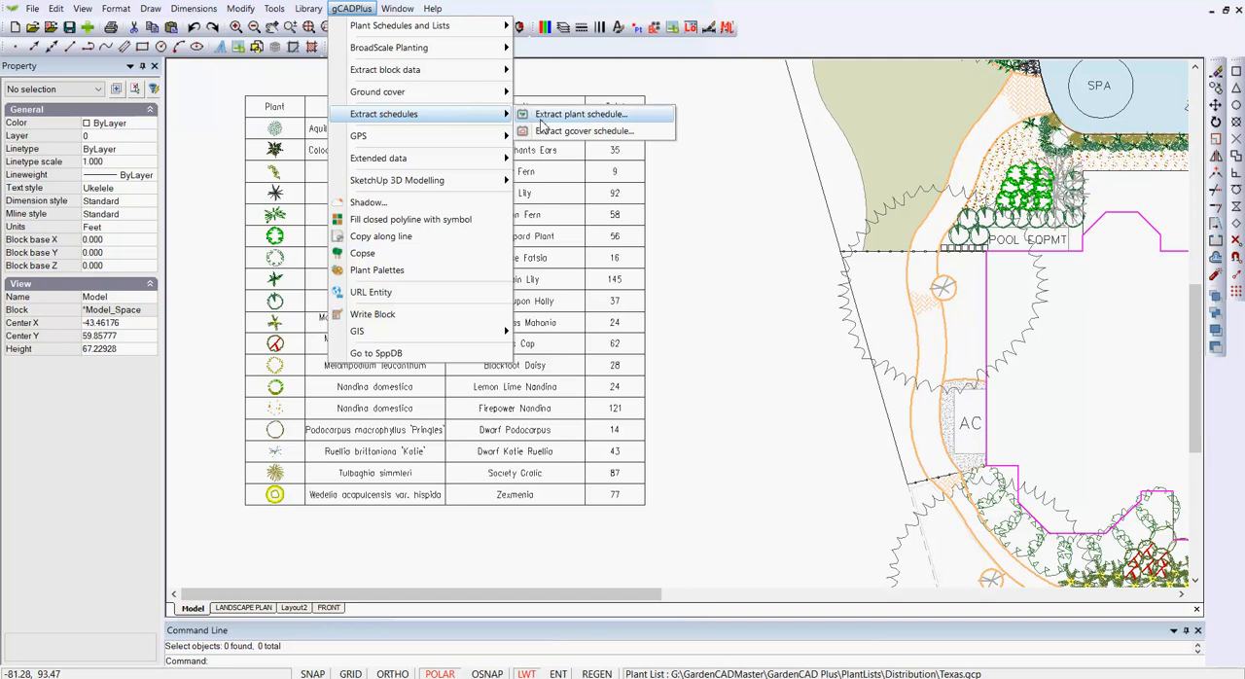
pyautogui.click(576, 116)
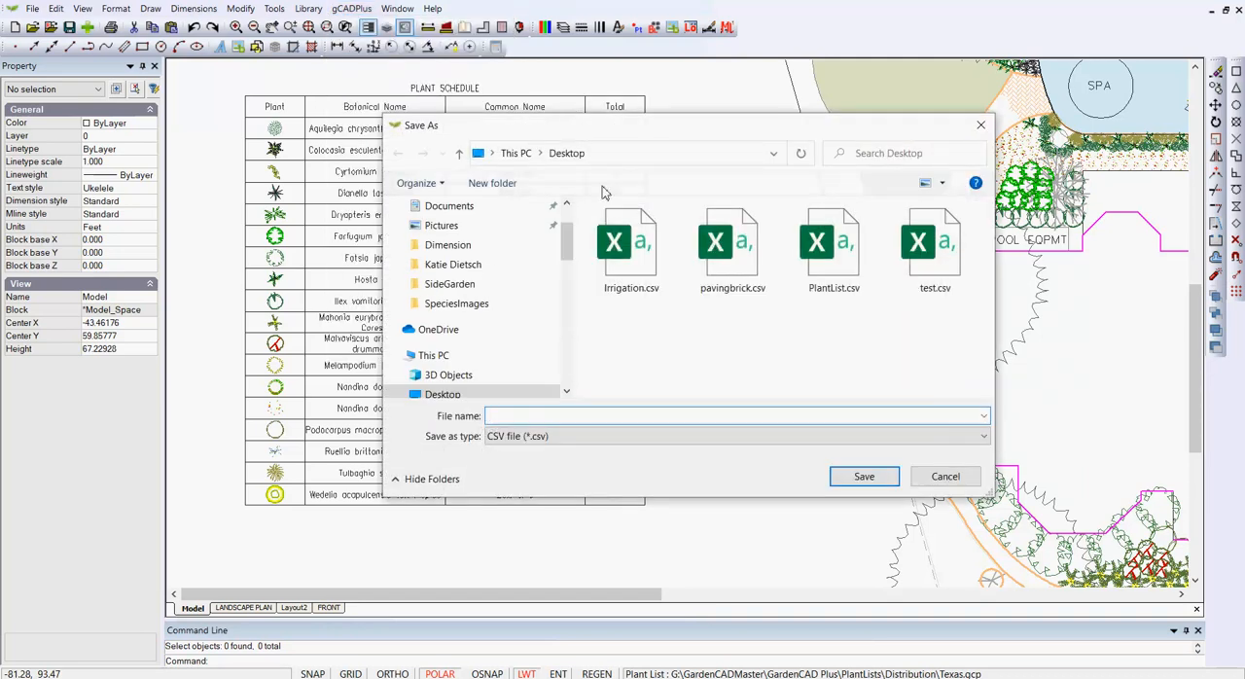
pyautogui.click(927, 253)
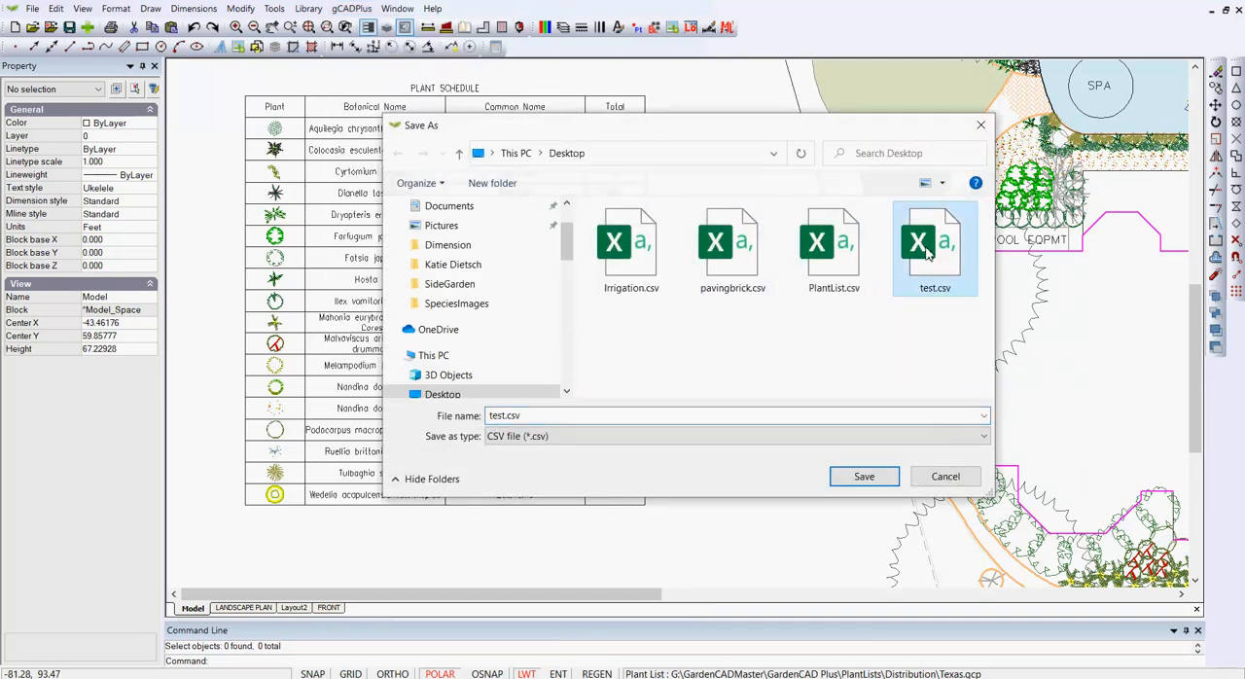
pyautogui.click(864, 476)
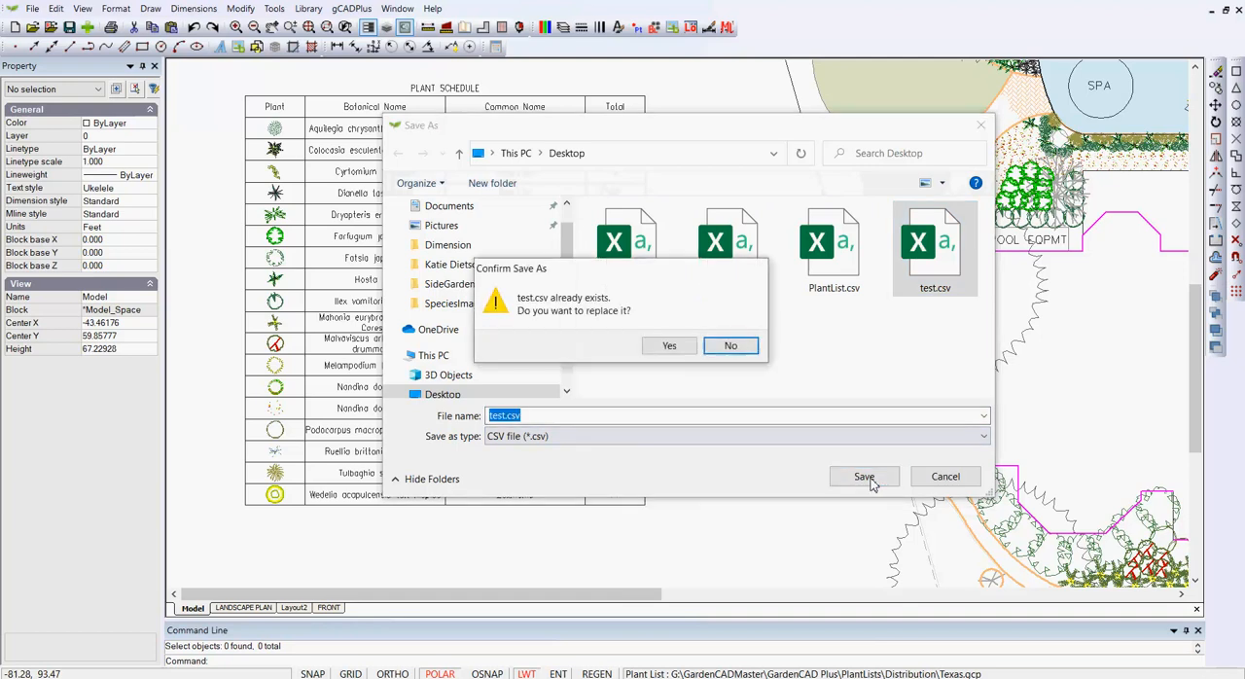
pyautogui.click(670, 347)
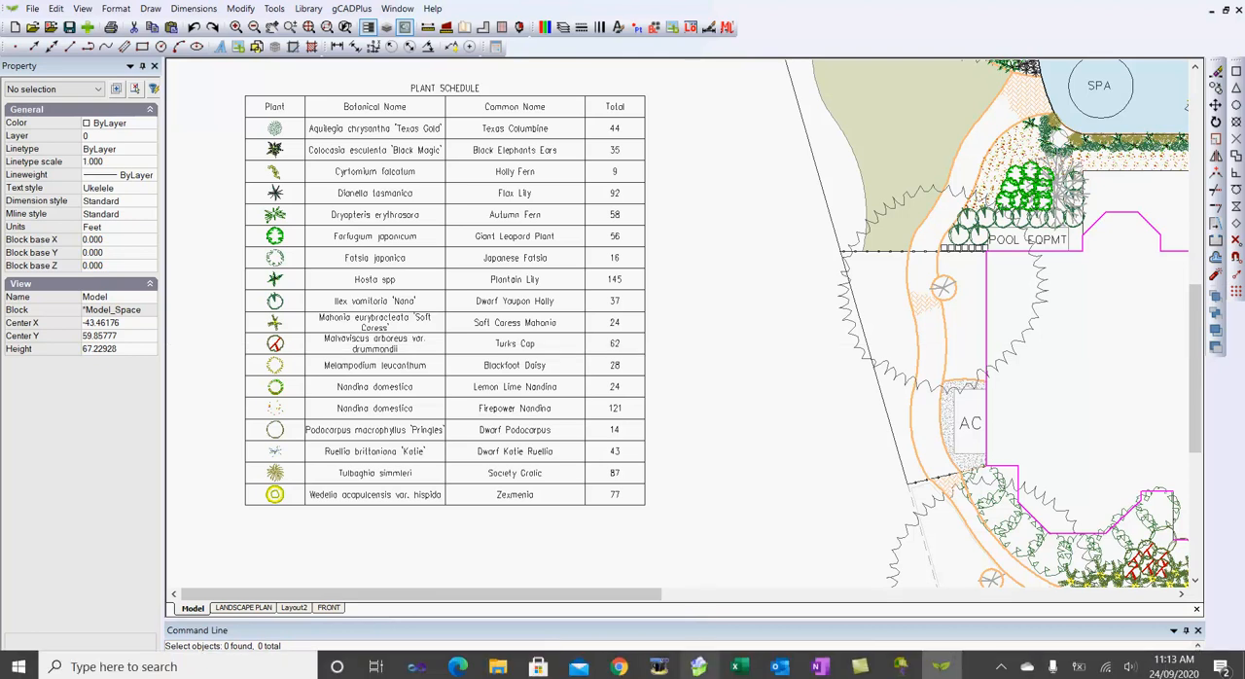
# Step: Switch to Excel and load the comma-delimited test.csv from the Desktop into a new blank workbook
pyautogui.click(741, 669)
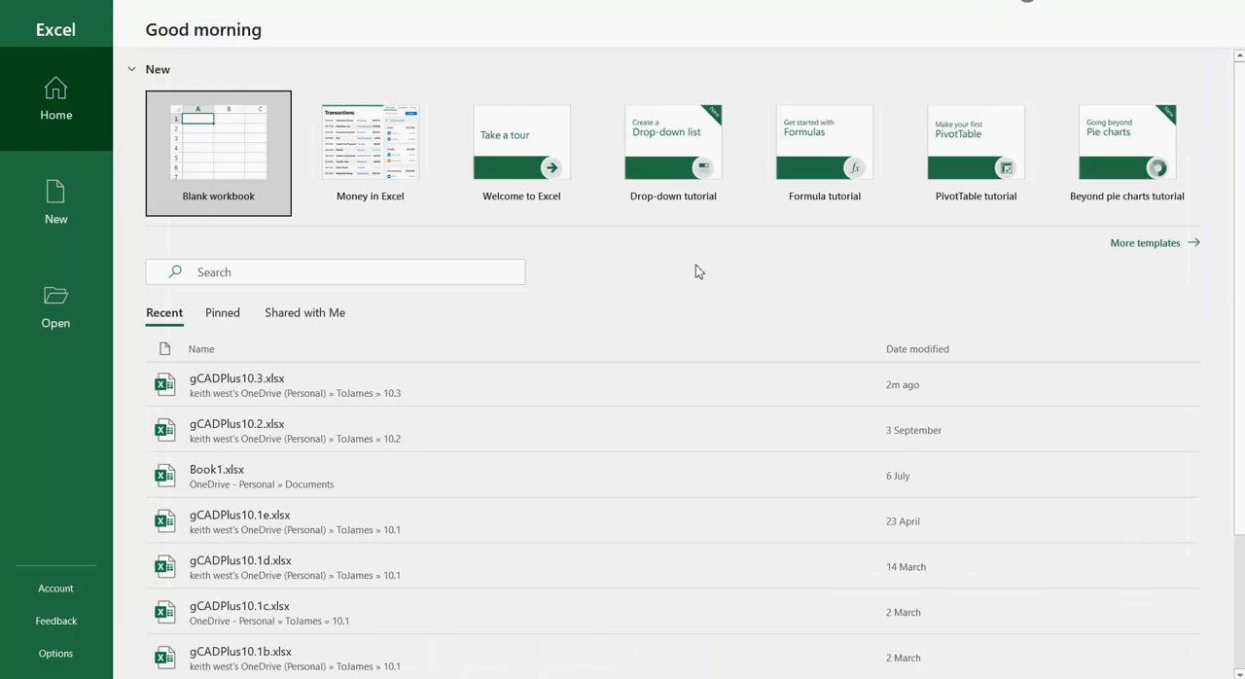
pyautogui.click(247, 181)
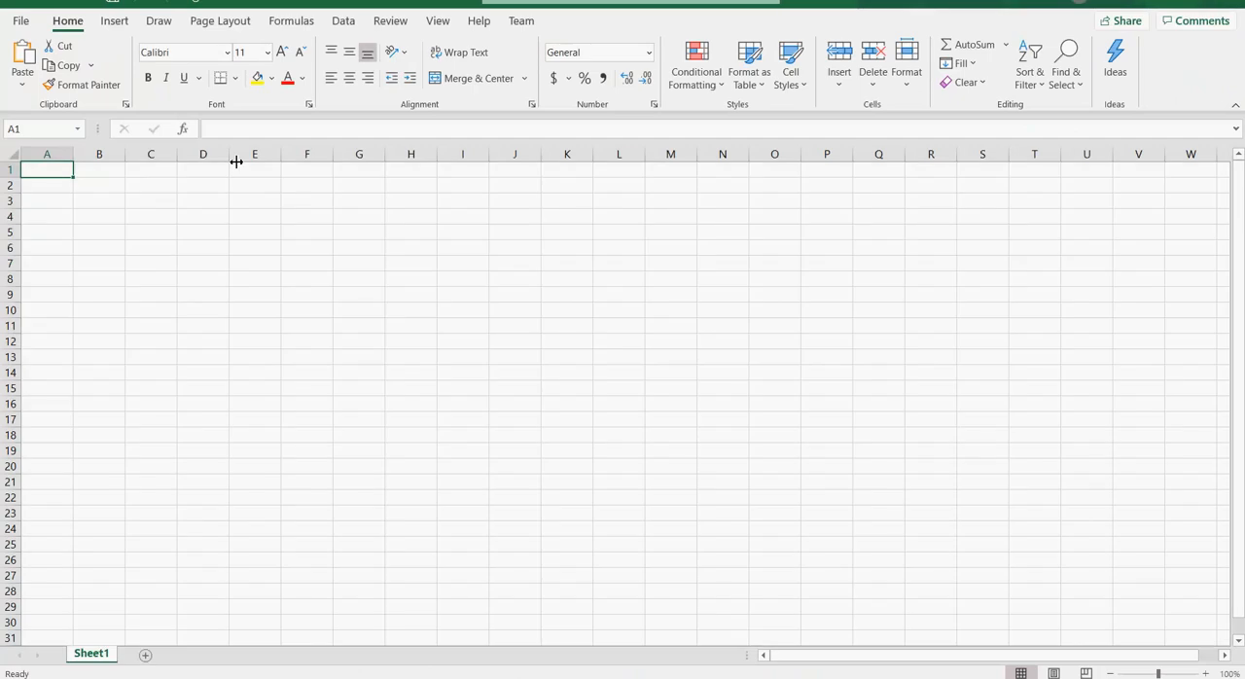
pyautogui.click(349, 24)
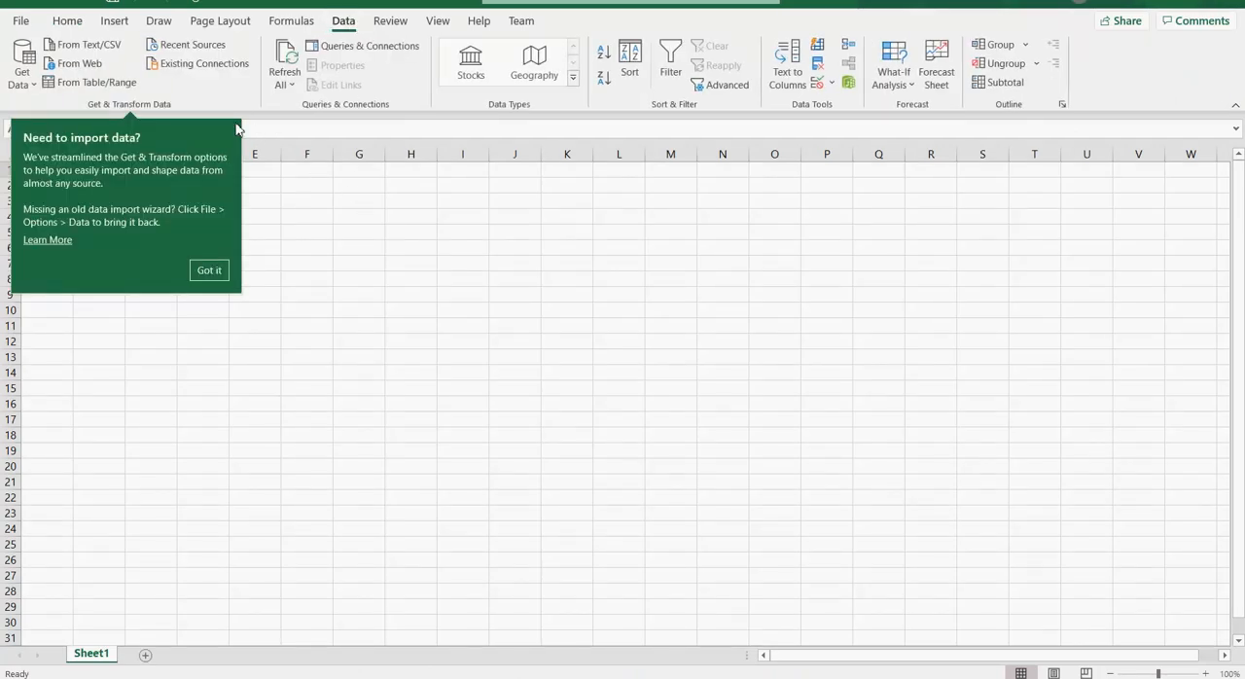
pyautogui.click(101, 49)
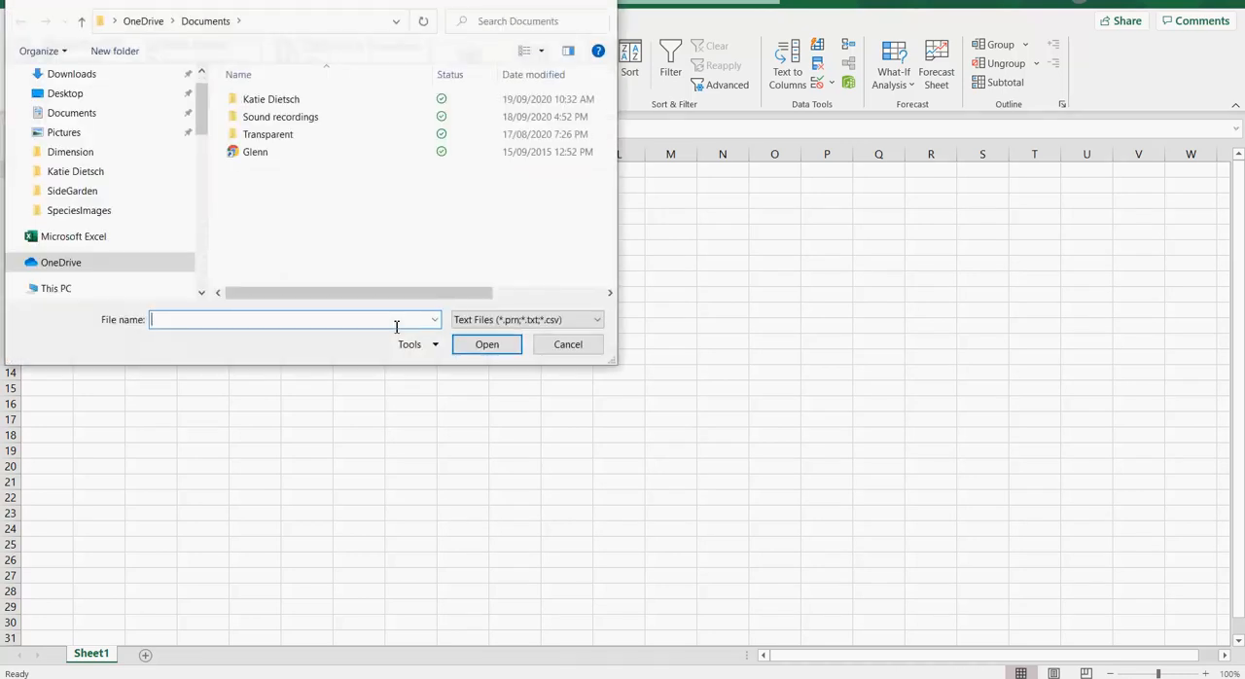
pyautogui.click(72, 101)
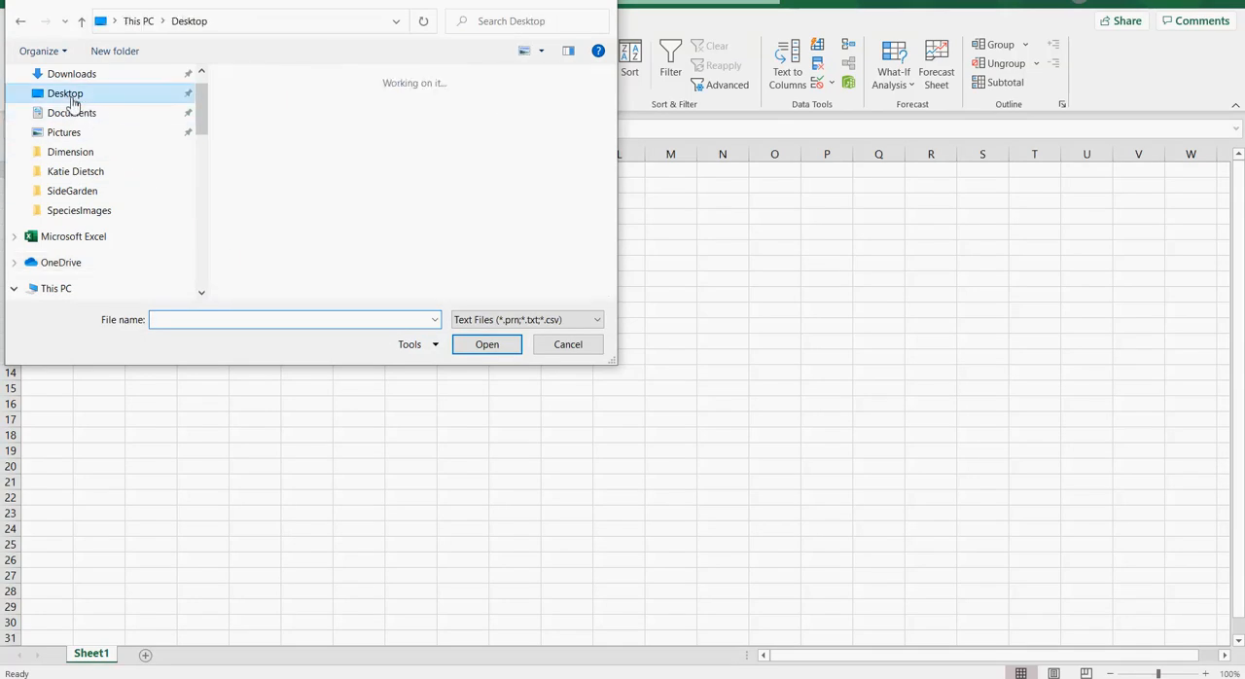
pyautogui.click(553, 139)
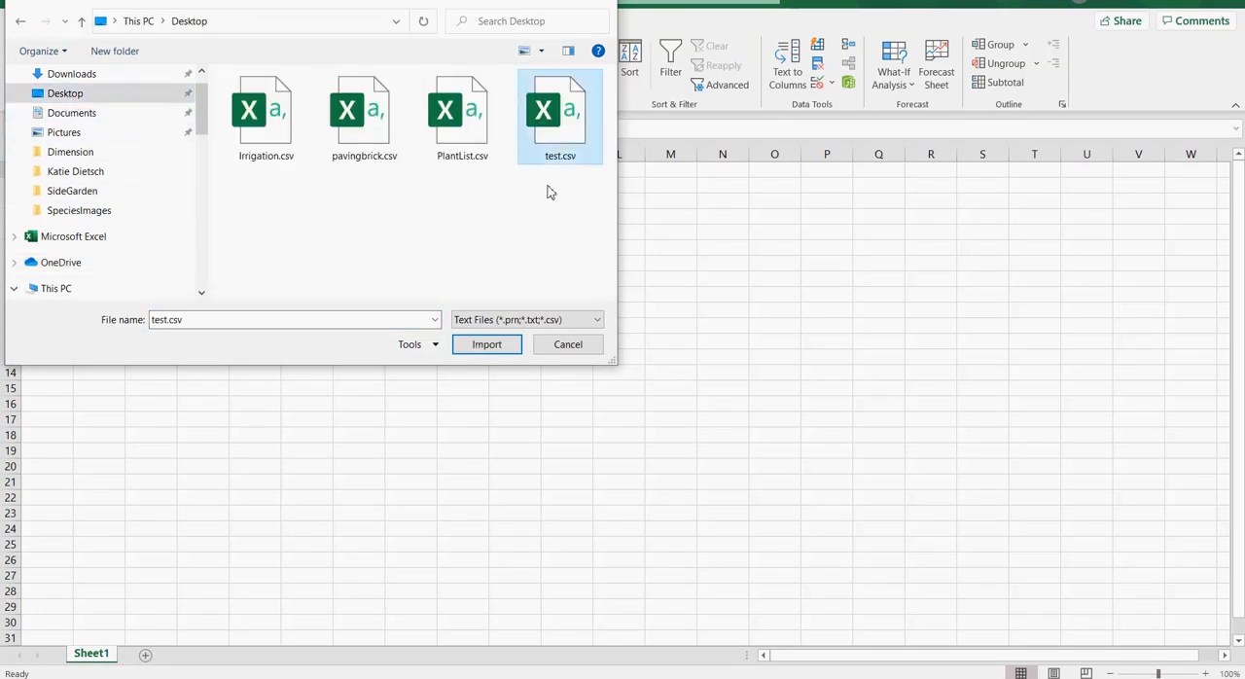
pyautogui.click(498, 347)
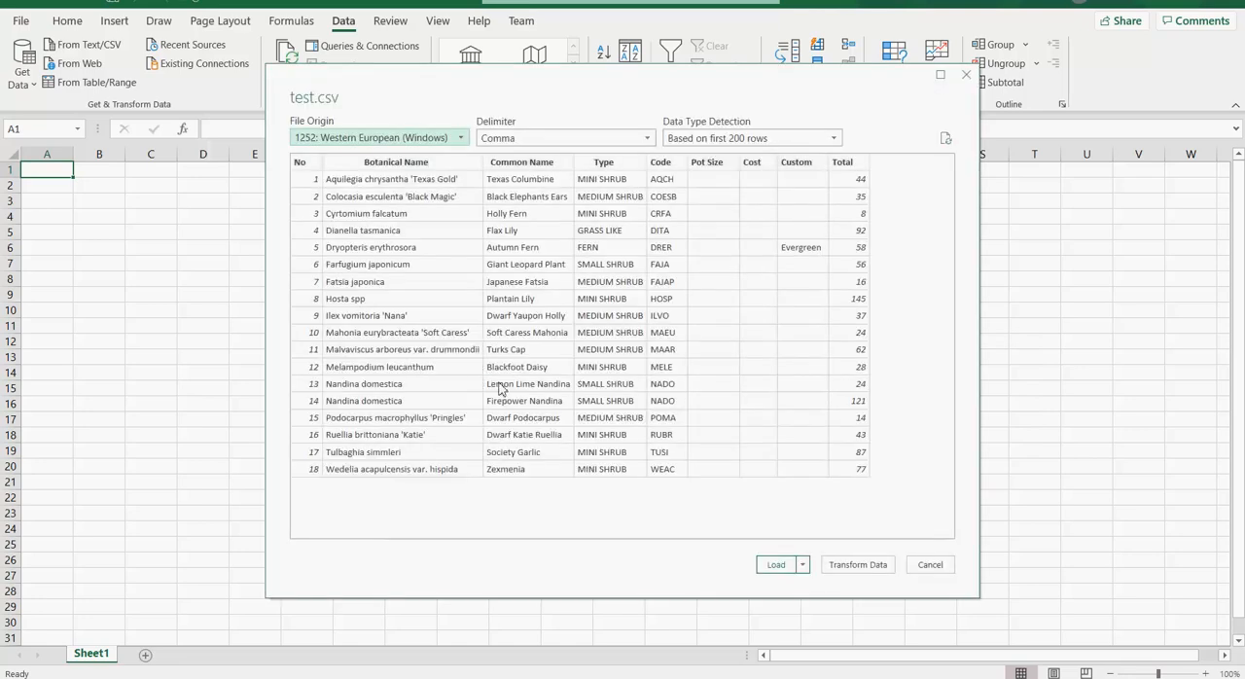
pyautogui.click(775, 566)
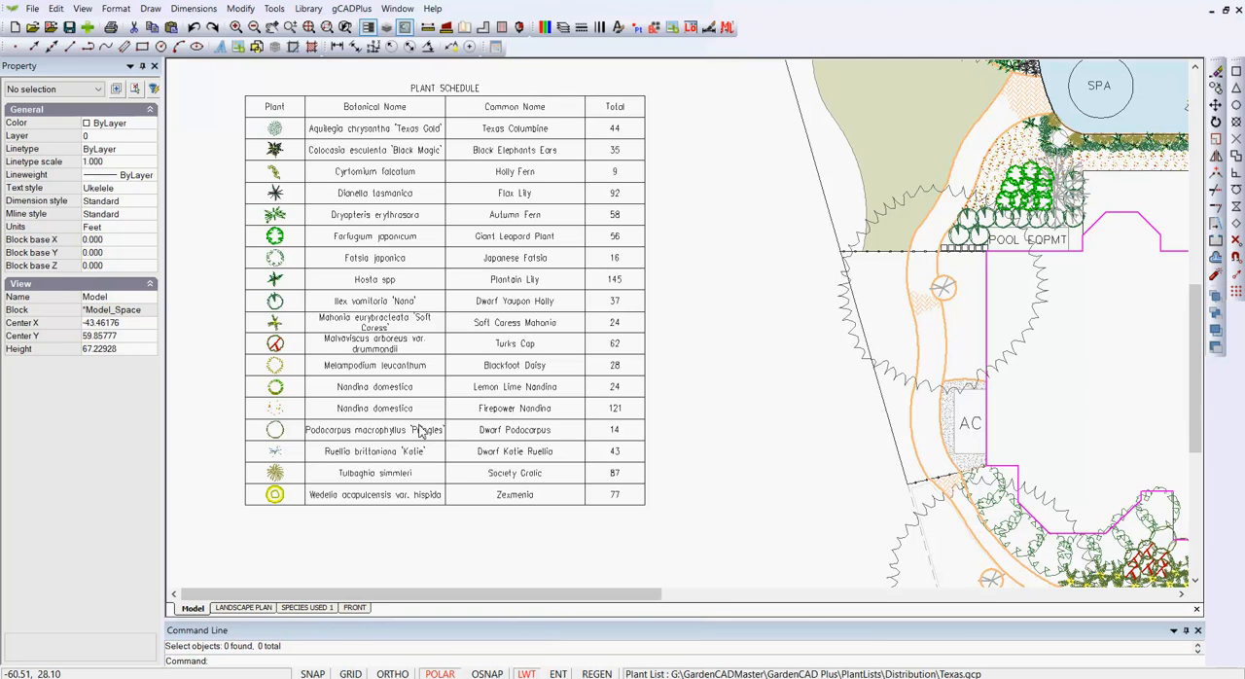
# Step: Show the LANDSCAPE PLAN layout and review the drawing's layouts and paper sizes in the layouts manager
pyautogui.click(255, 608)
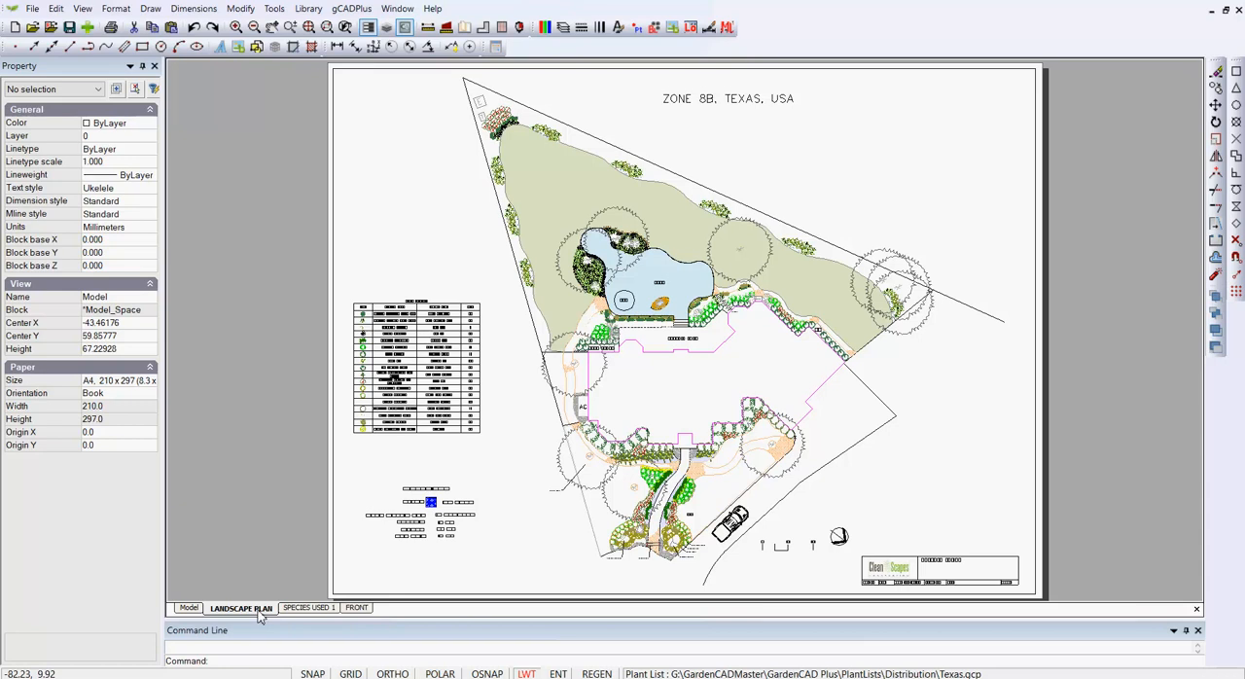
pyautogui.rightClick(259, 612)
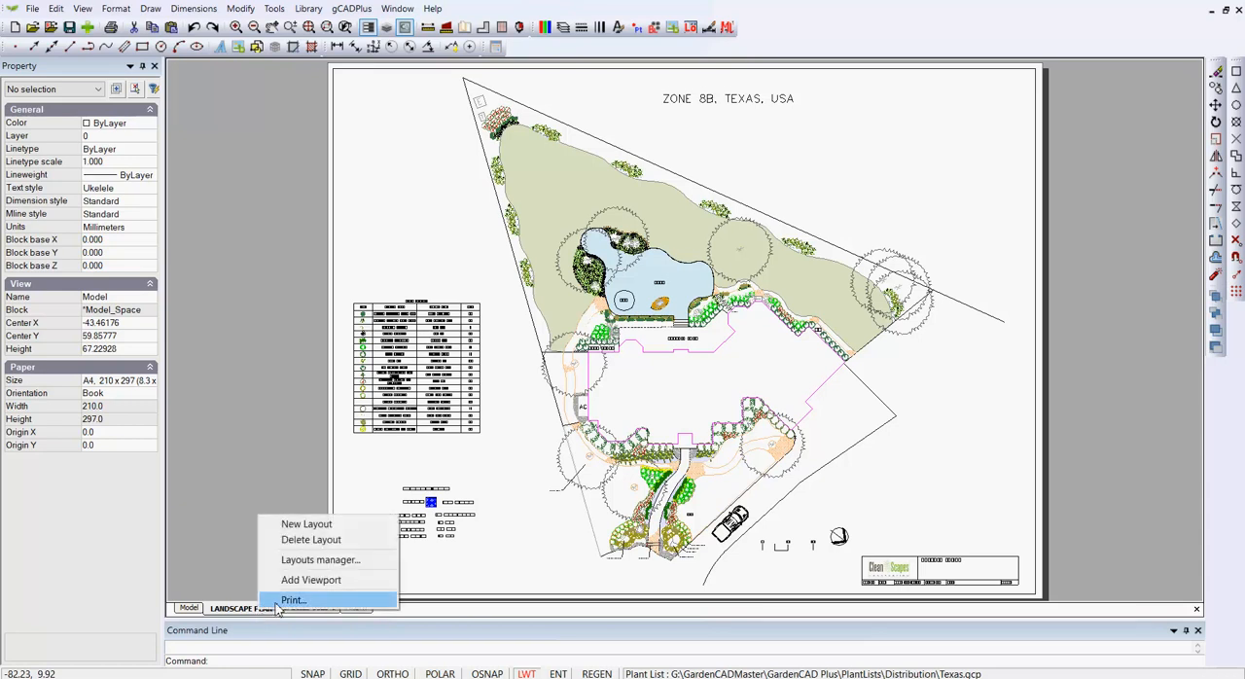
pyautogui.click(331, 561)
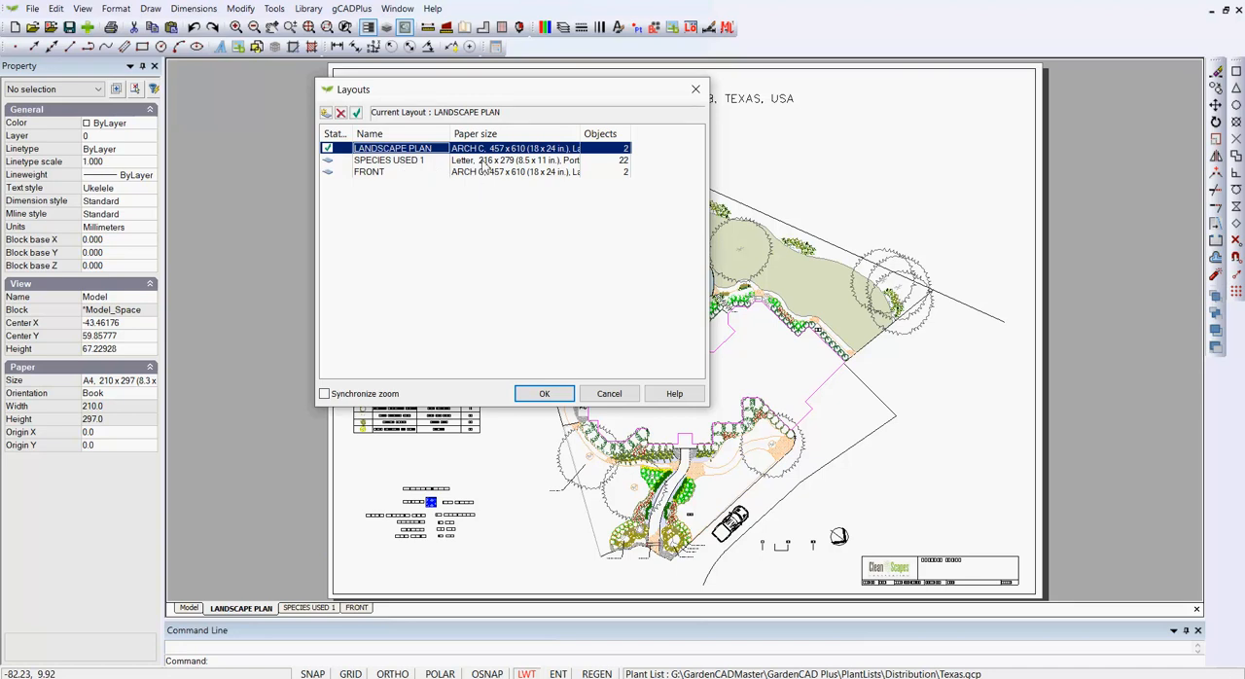
pyautogui.click(550, 393)
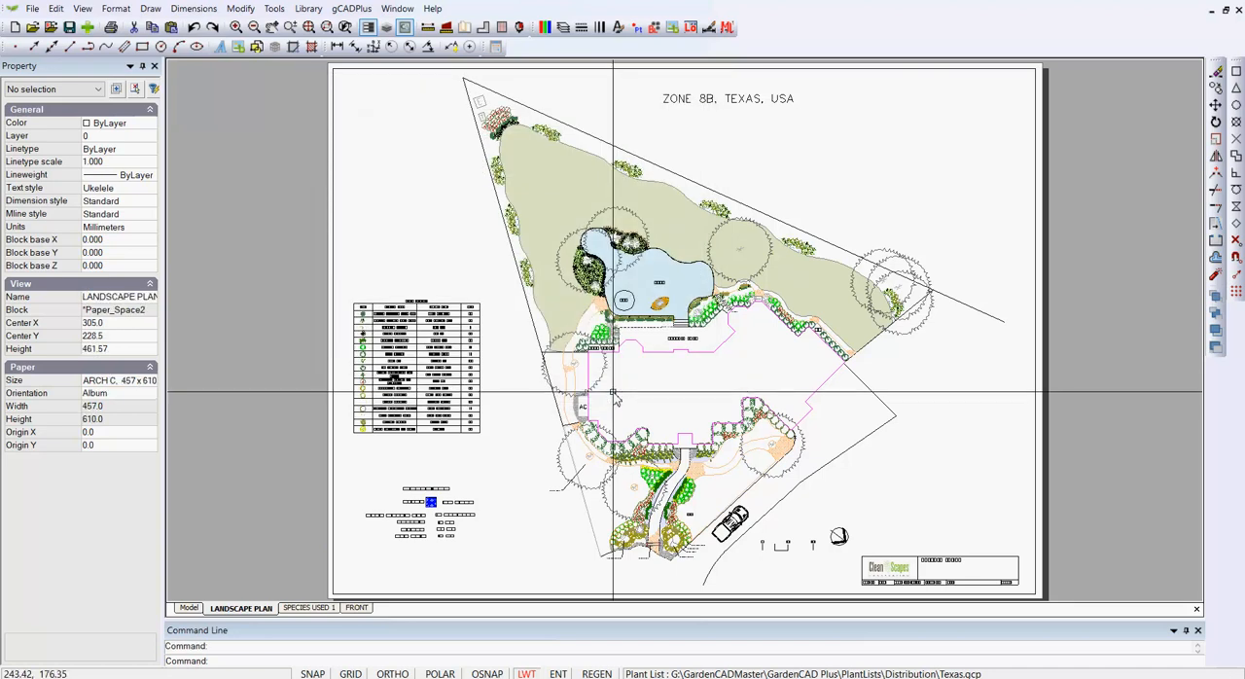
# Step: Show the SPECIES USED 1 layout and check the assigned plant list for species that still need an image
pyautogui.click(328, 609)
pyautogui.press('F10')
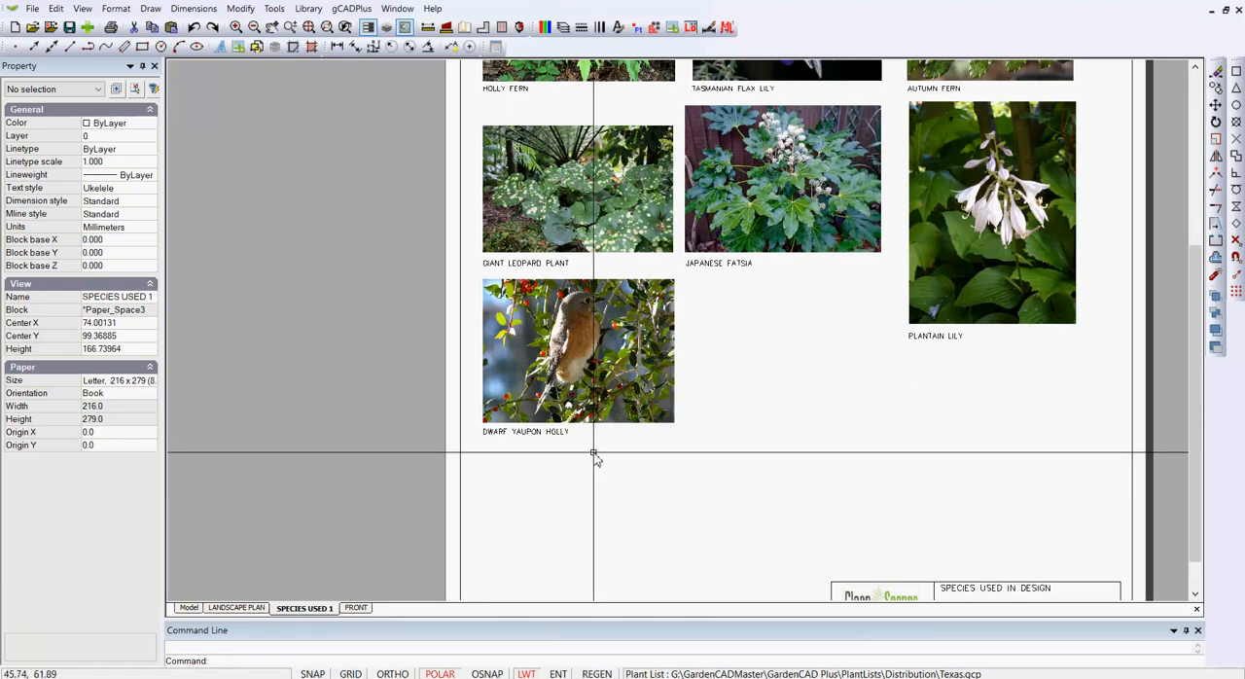
pyautogui.click(352, 9)
pyautogui.moveTo(368, 26)
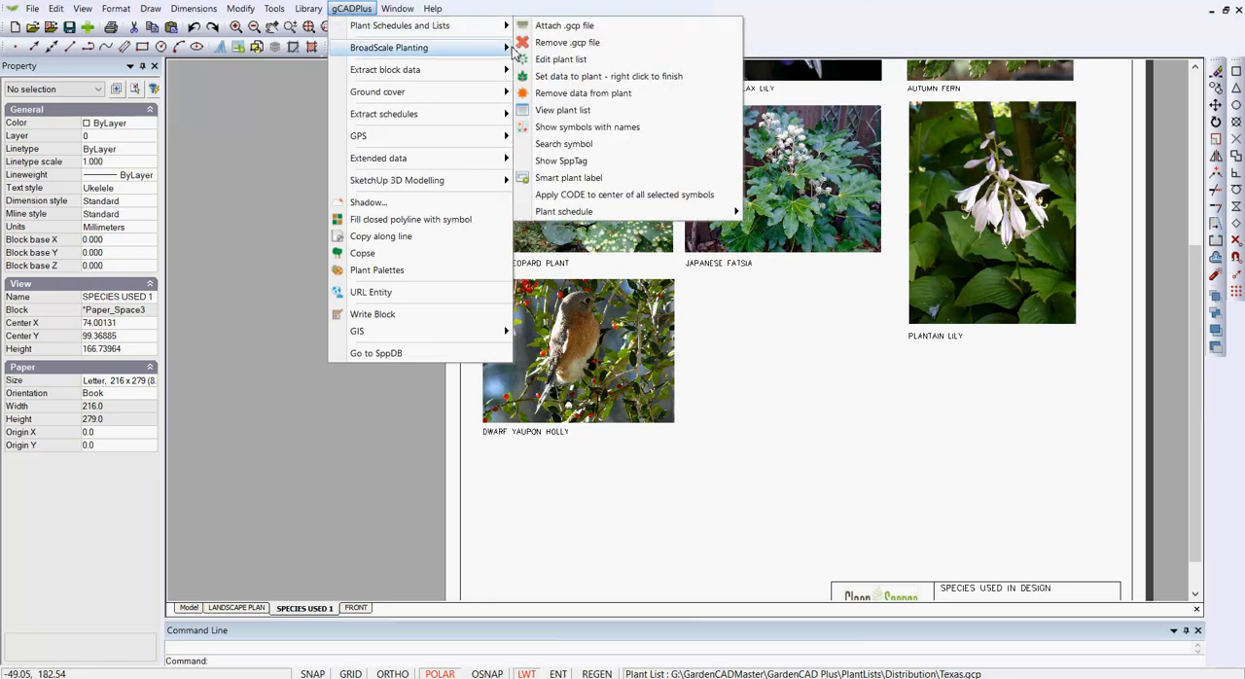
pyautogui.click(587, 109)
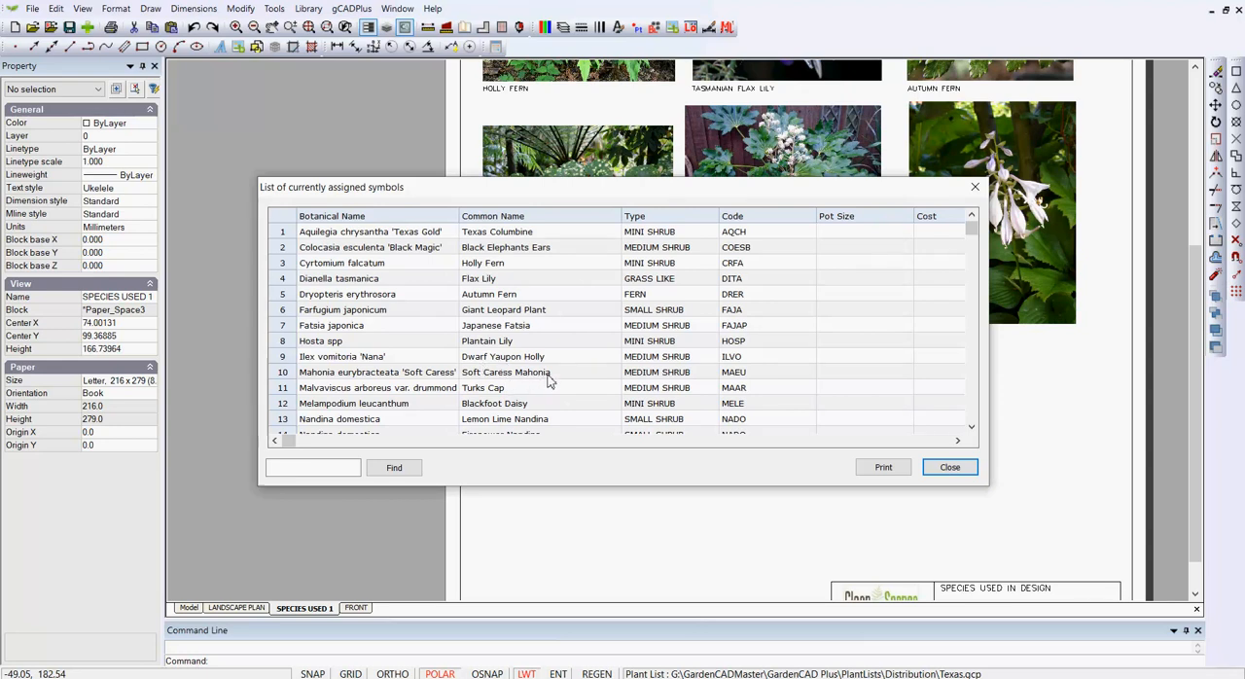
pyautogui.click(950, 471)
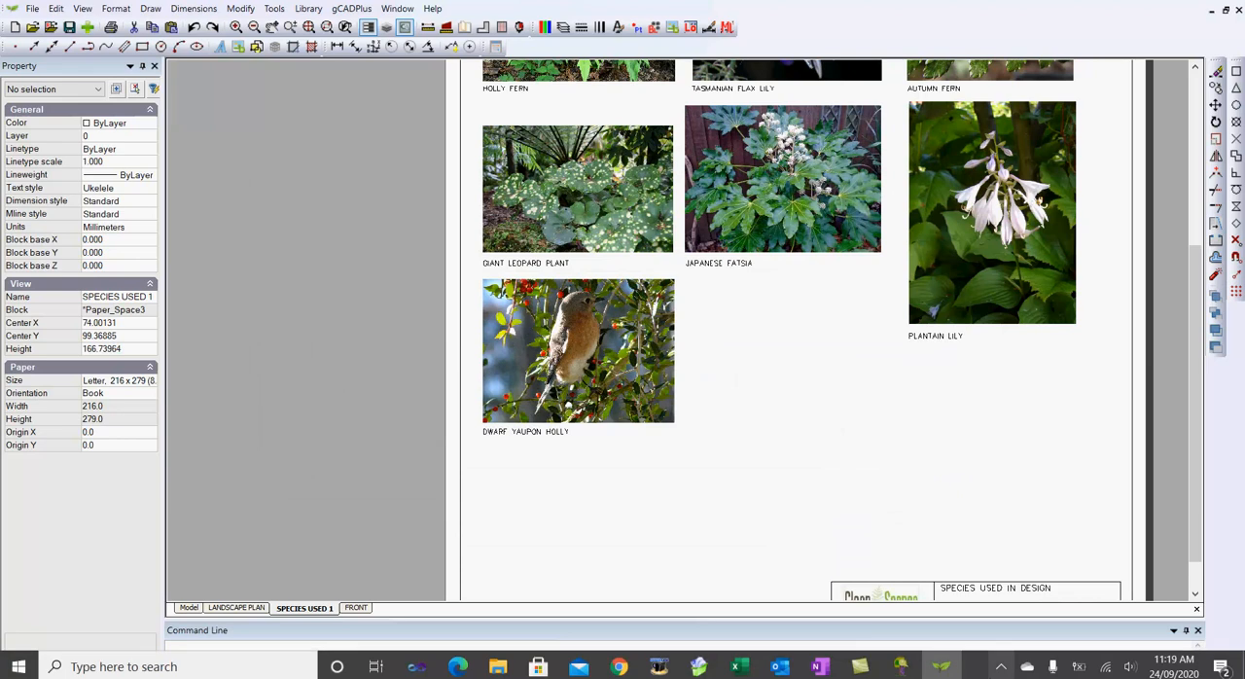
# Step: Switch to the SppDb plant database, open Sample.spp and find the Mahonia species record
pyautogui.click(903, 666)
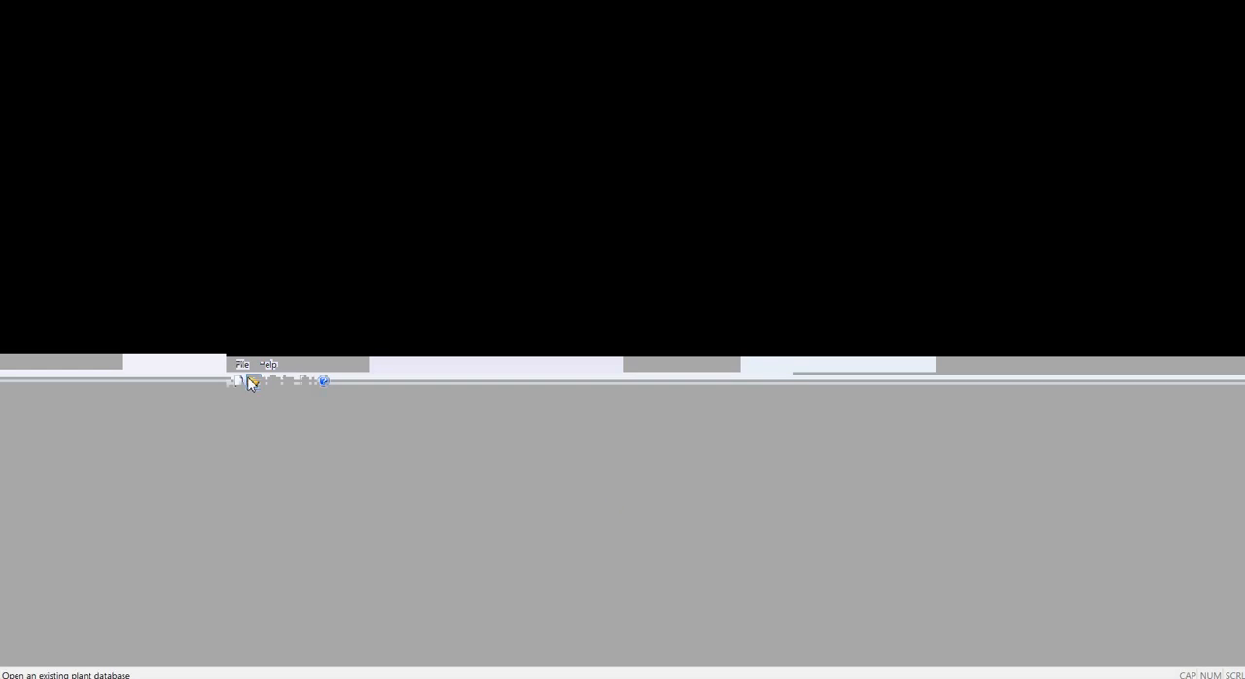
pyautogui.click(243, 364)
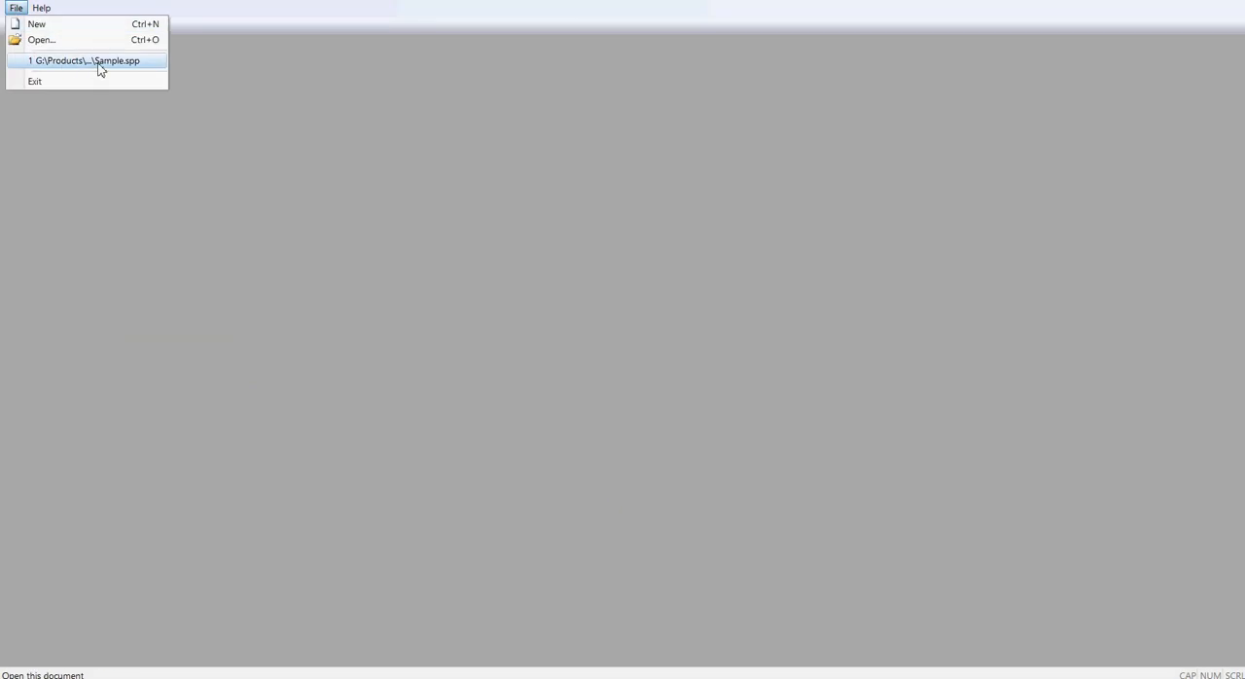
pyautogui.click(326, 424)
pyautogui.click(903, 160)
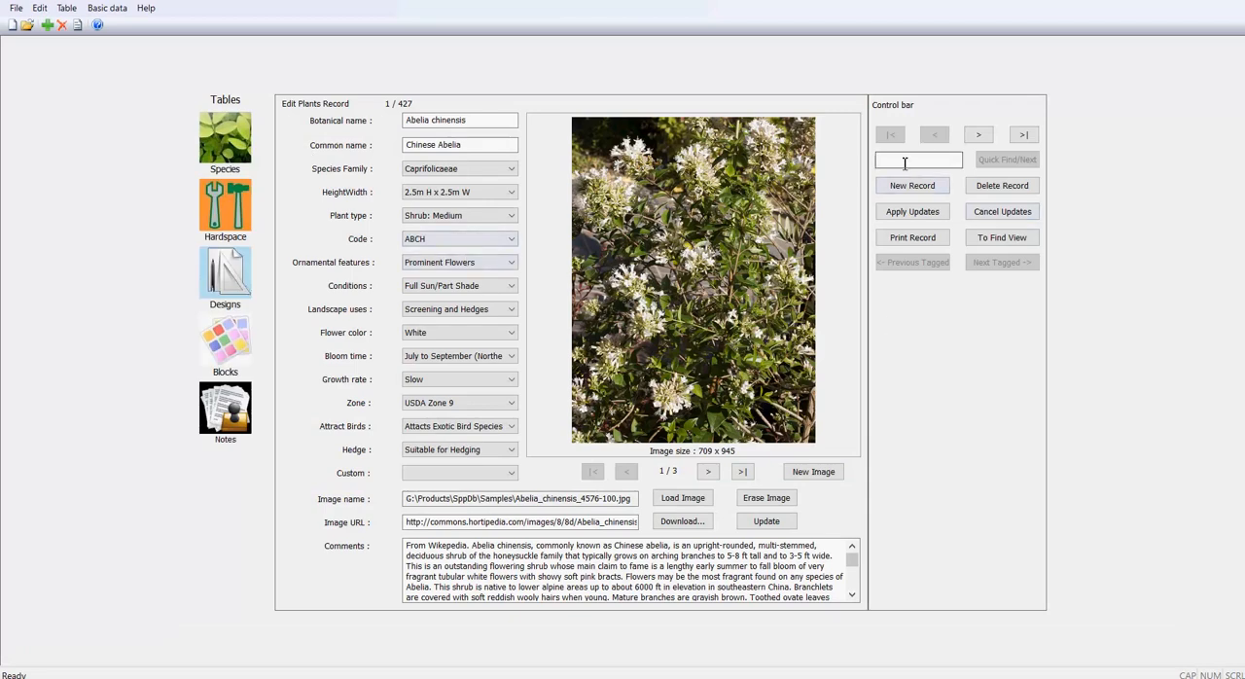
pyautogui.write('Mahonia')
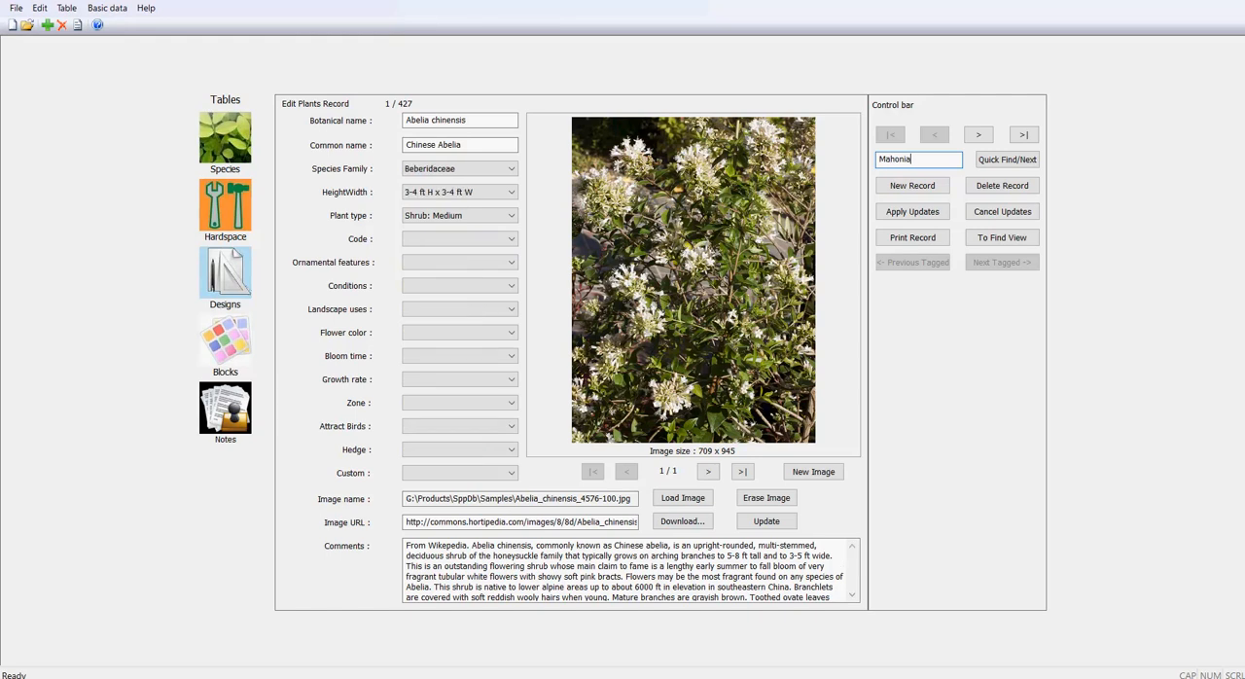
pyautogui.press('Return')
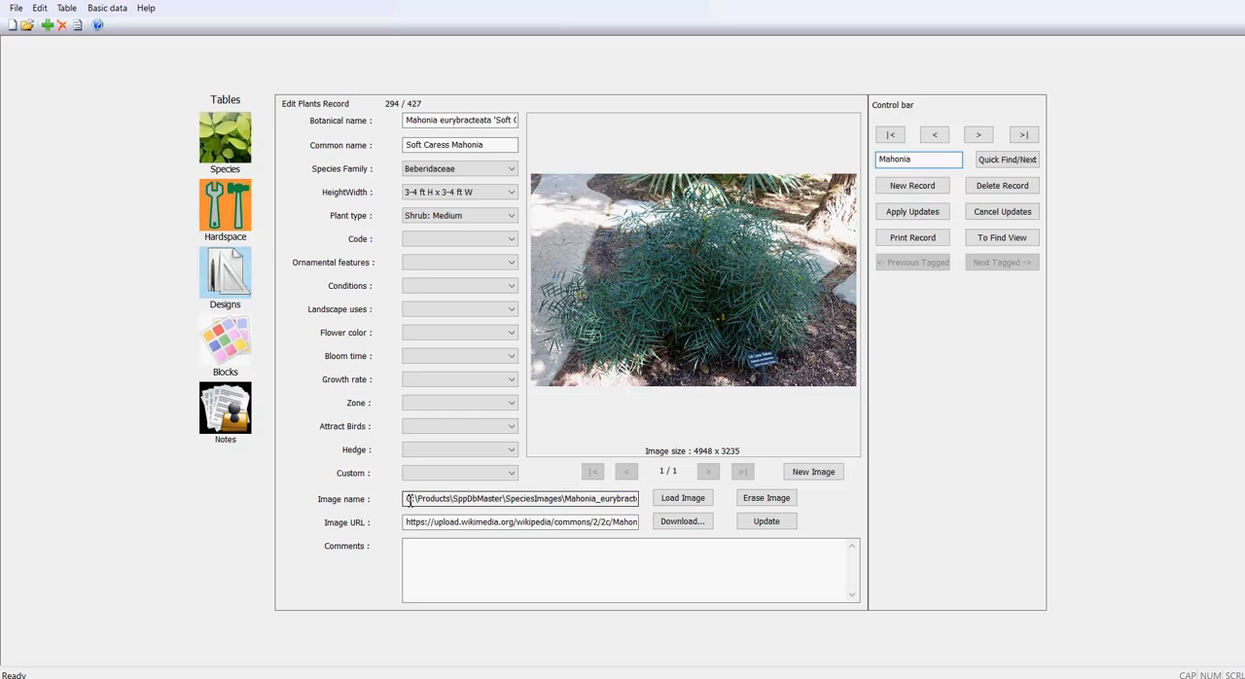
# Step: Download the Mahonia record's image from its URL into the SpeciesImages folder, replacing the existing JPG file
pyautogui.click(678, 522)
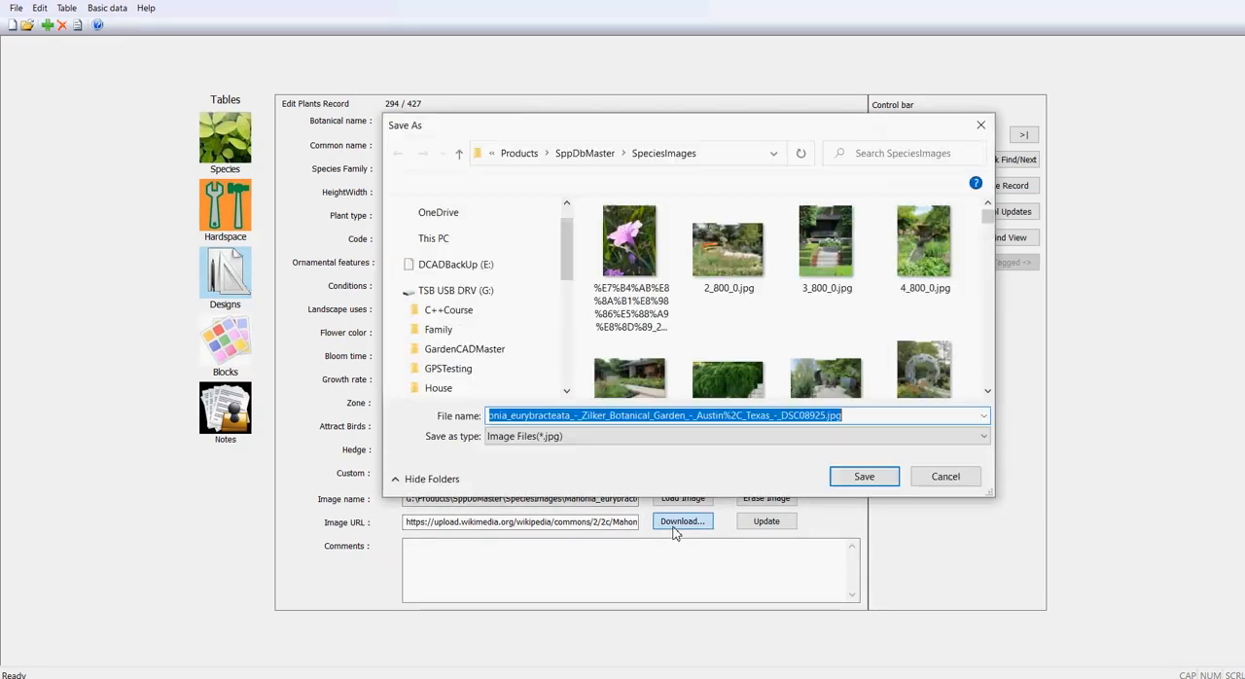
pyautogui.click(864, 476)
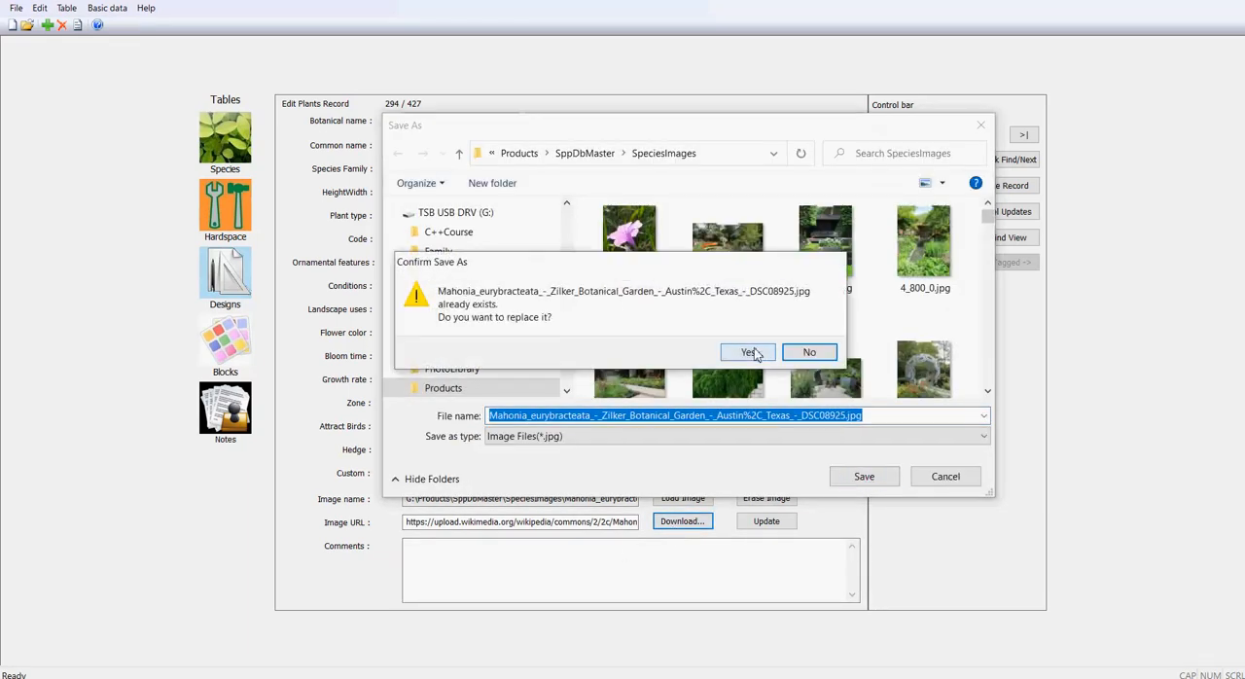
pyautogui.click(749, 352)
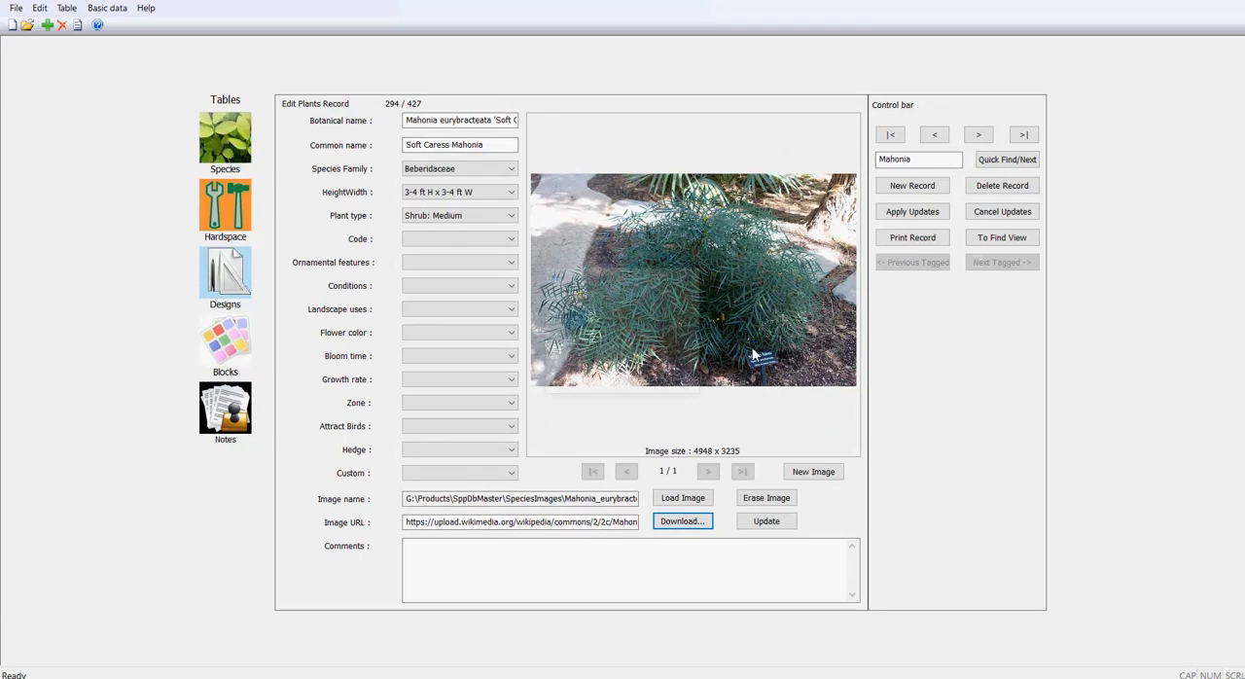
pyautogui.click(679, 379)
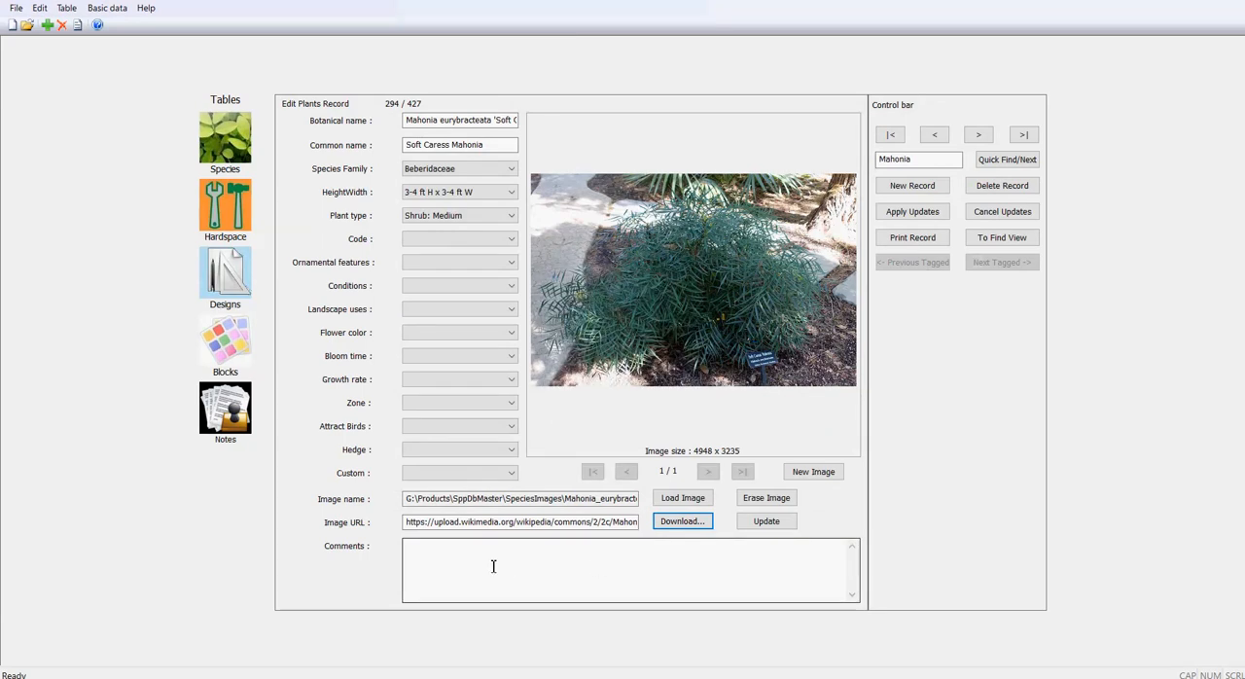
# Step: Copy the Mahonia image's file path, switch to gCADPlus and add that file to the drawing's images
pyautogui.moveTo(406, 497); pyautogui.dragTo(681, 503)
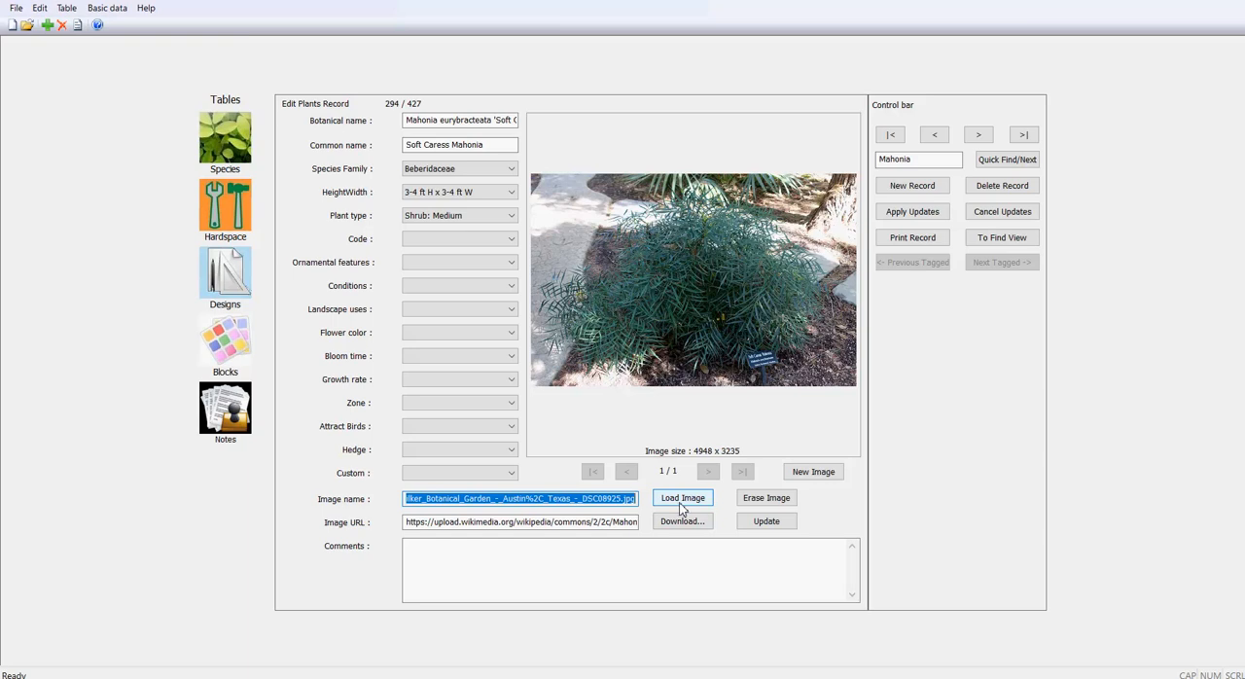
pyautogui.moveTo(811, 672)
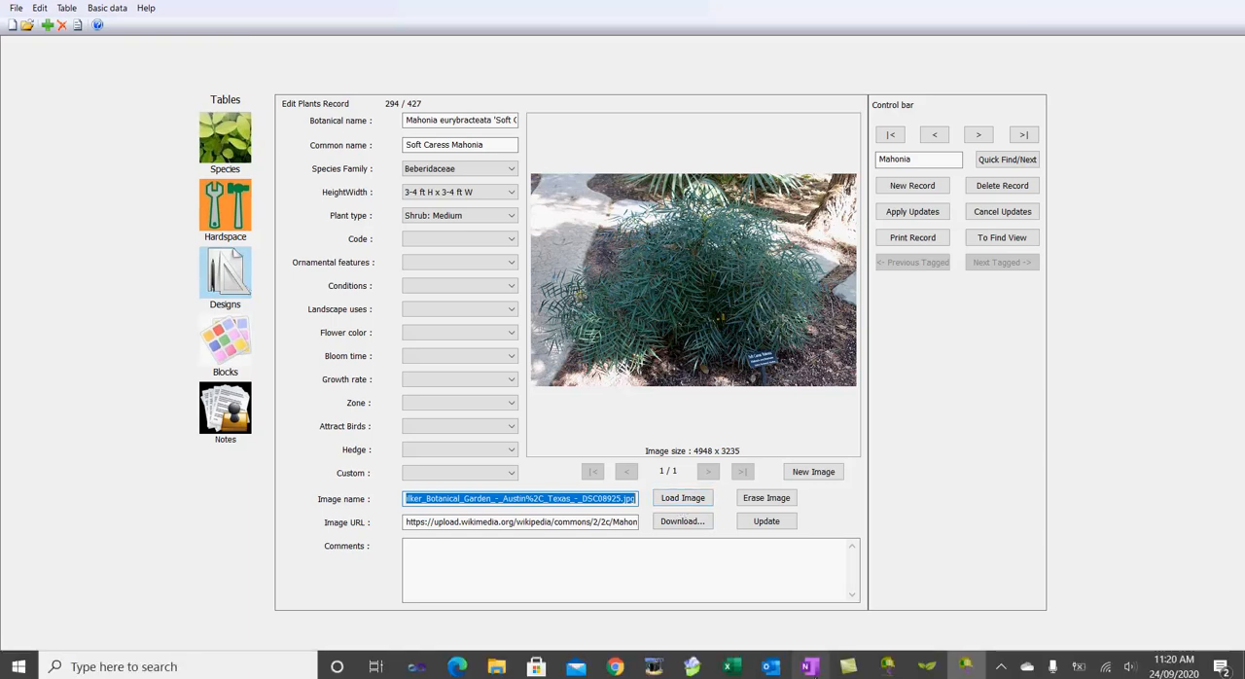
pyautogui.click(903, 671)
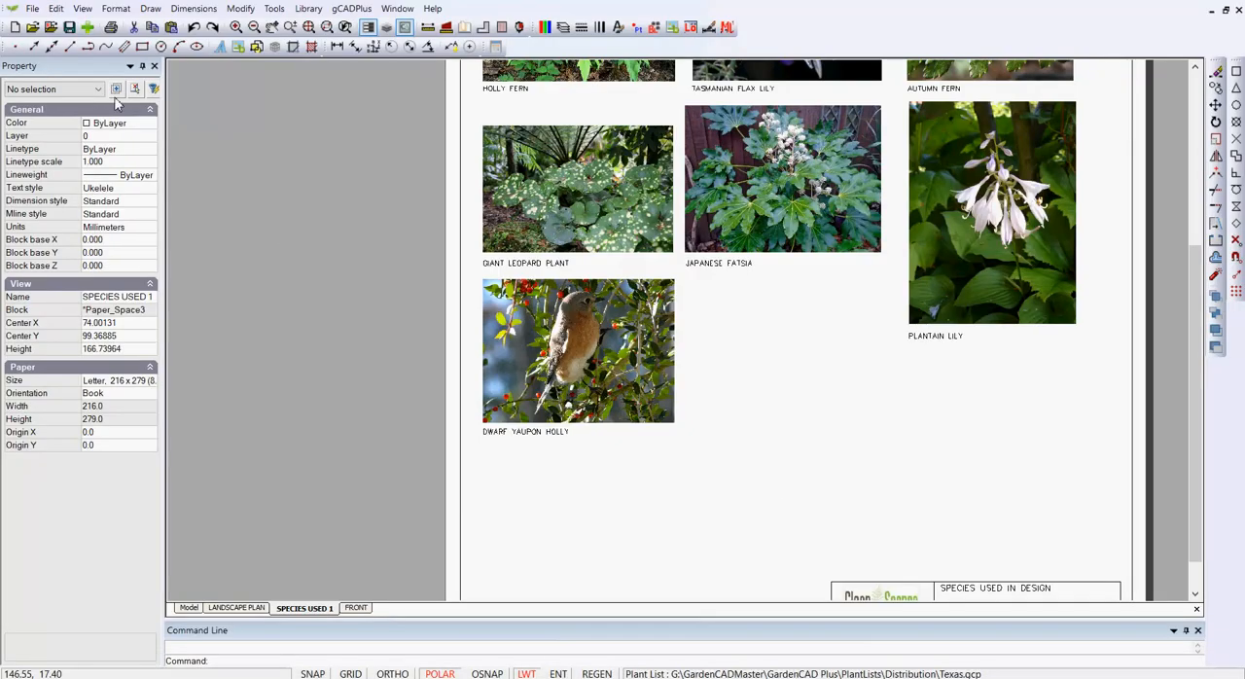
pyautogui.click(115, 8)
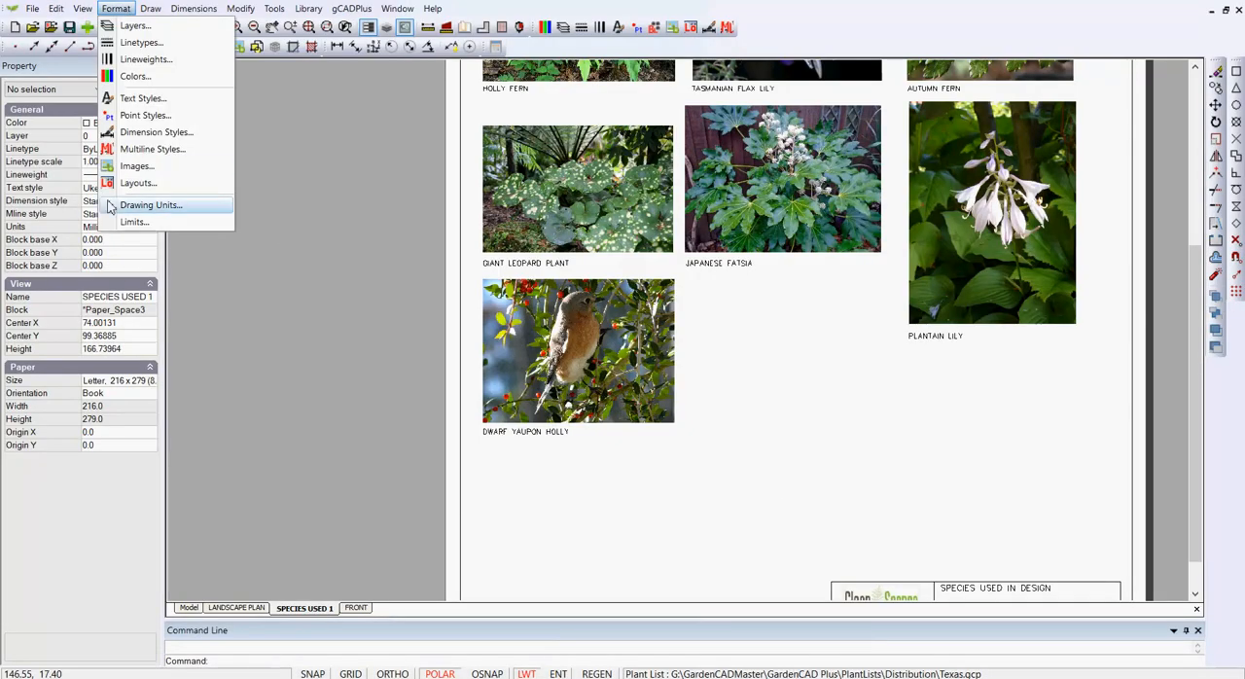
pyautogui.click(137, 167)
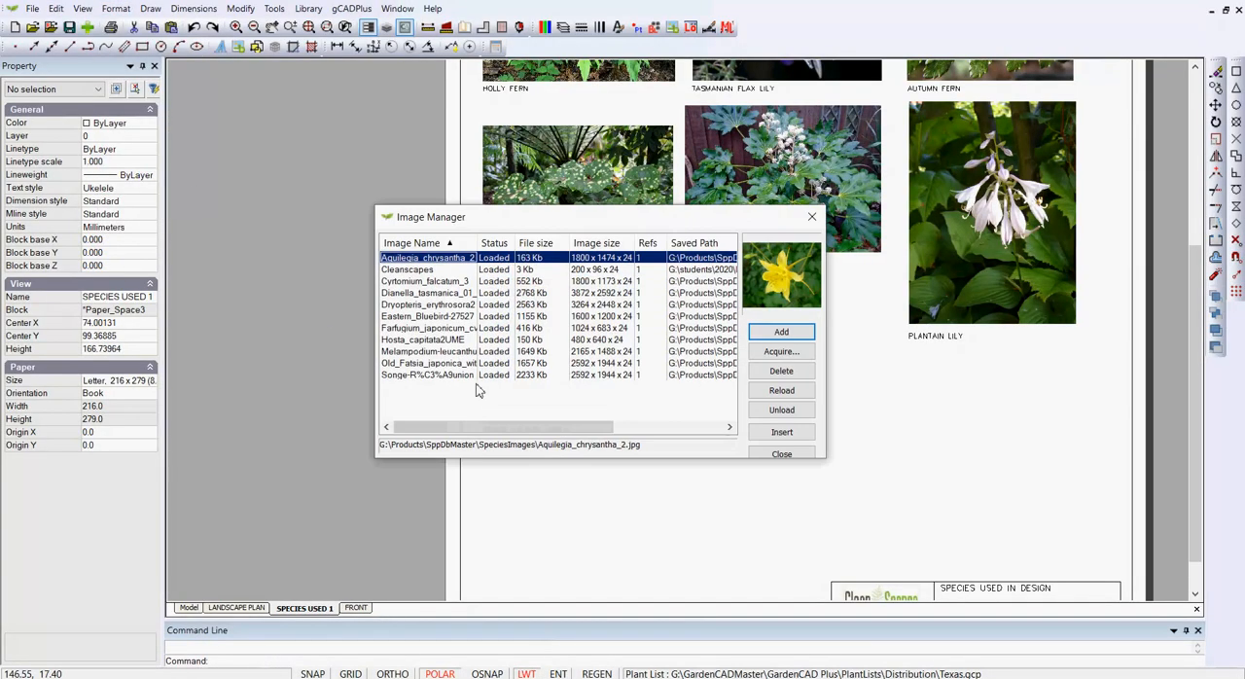
pyautogui.click(783, 333)
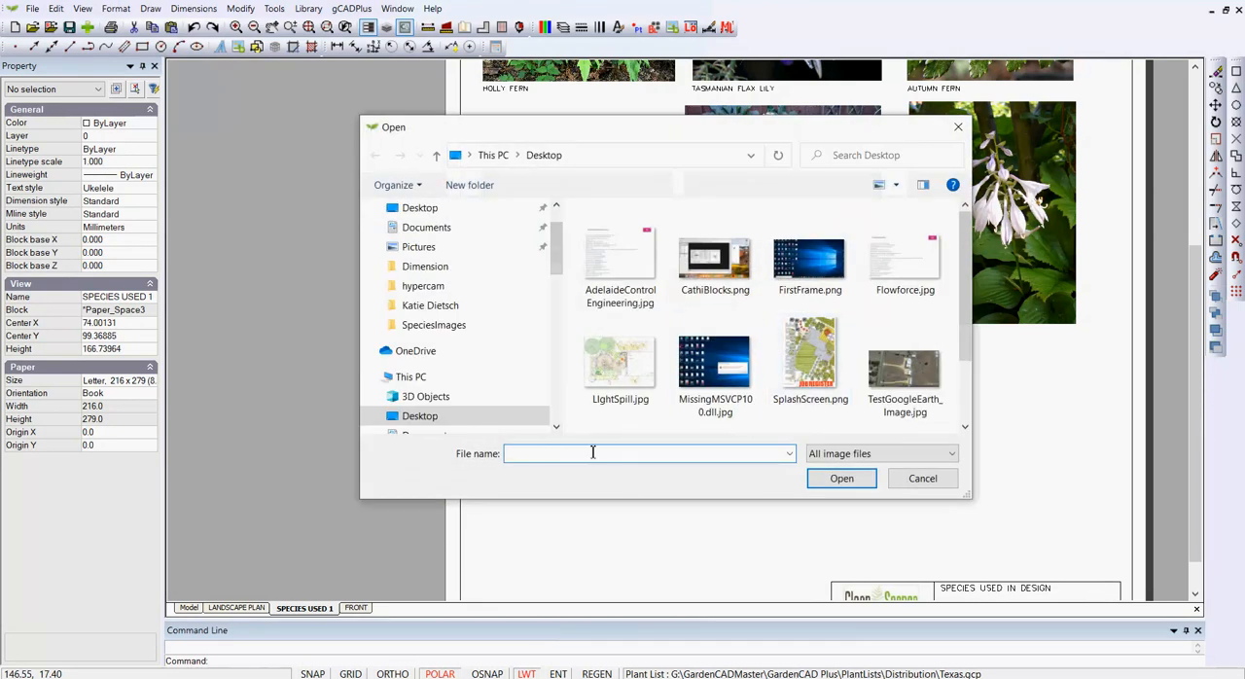
pyautogui.hotkey('ctrl', 'v')
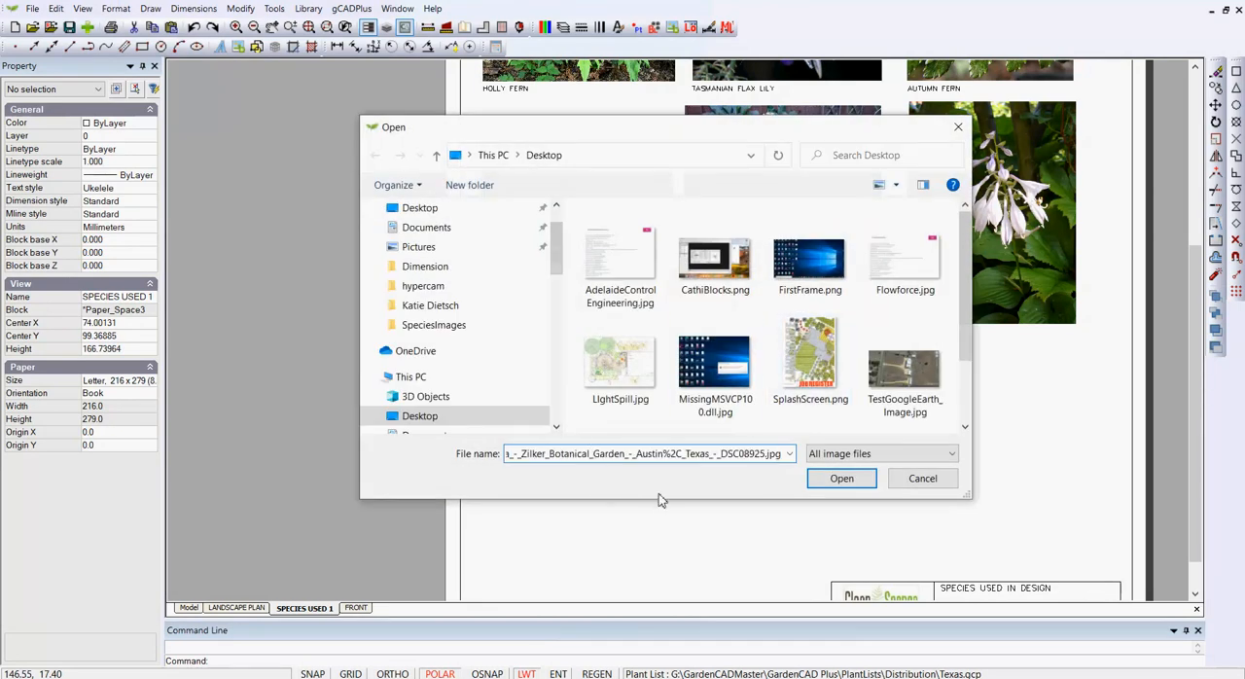
pyautogui.click(846, 480)
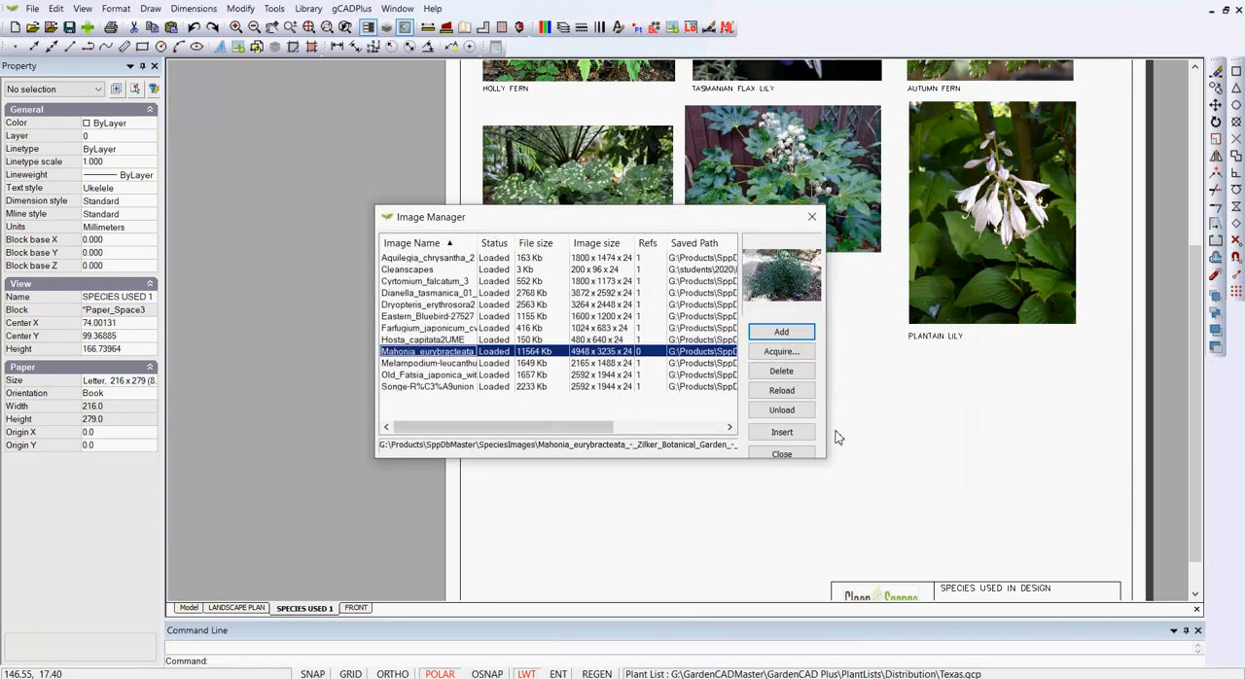
# Step: Insert the Mahonia image beneath the Japanese Fatsia picture, specifying insertion point and scale on-screen to match that picture's width
pyautogui.click(781, 432)
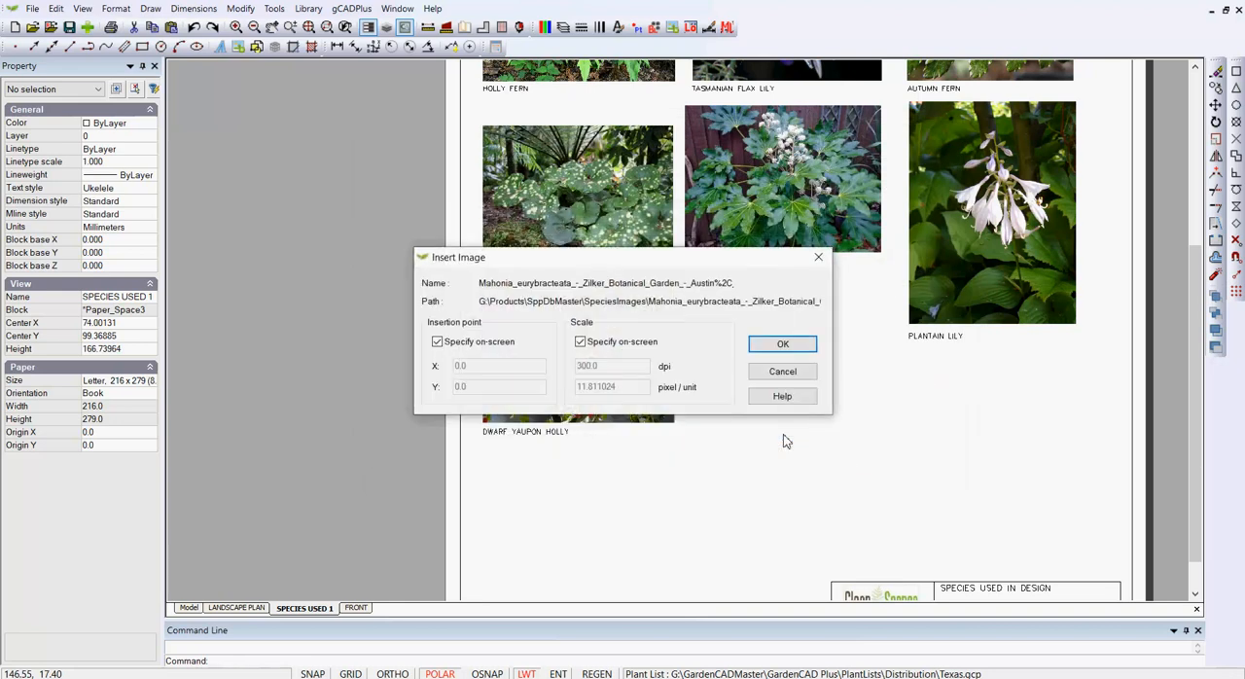
pyautogui.click(783, 345)
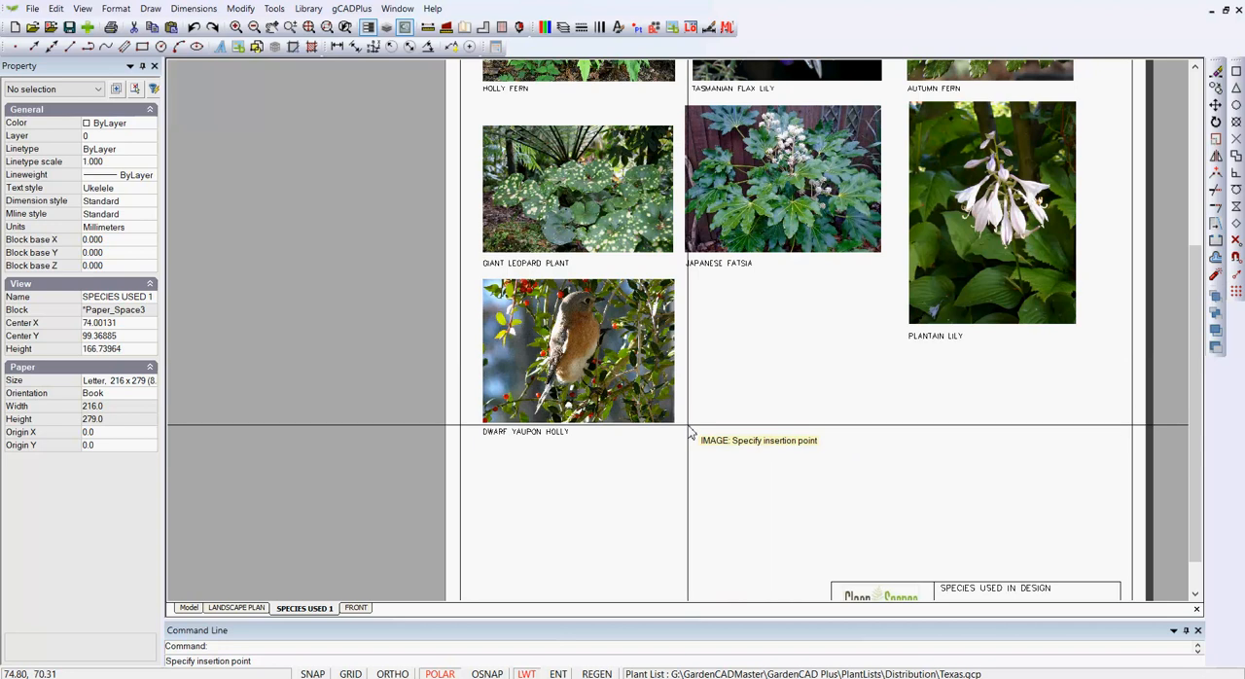
pyautogui.click(688, 425)
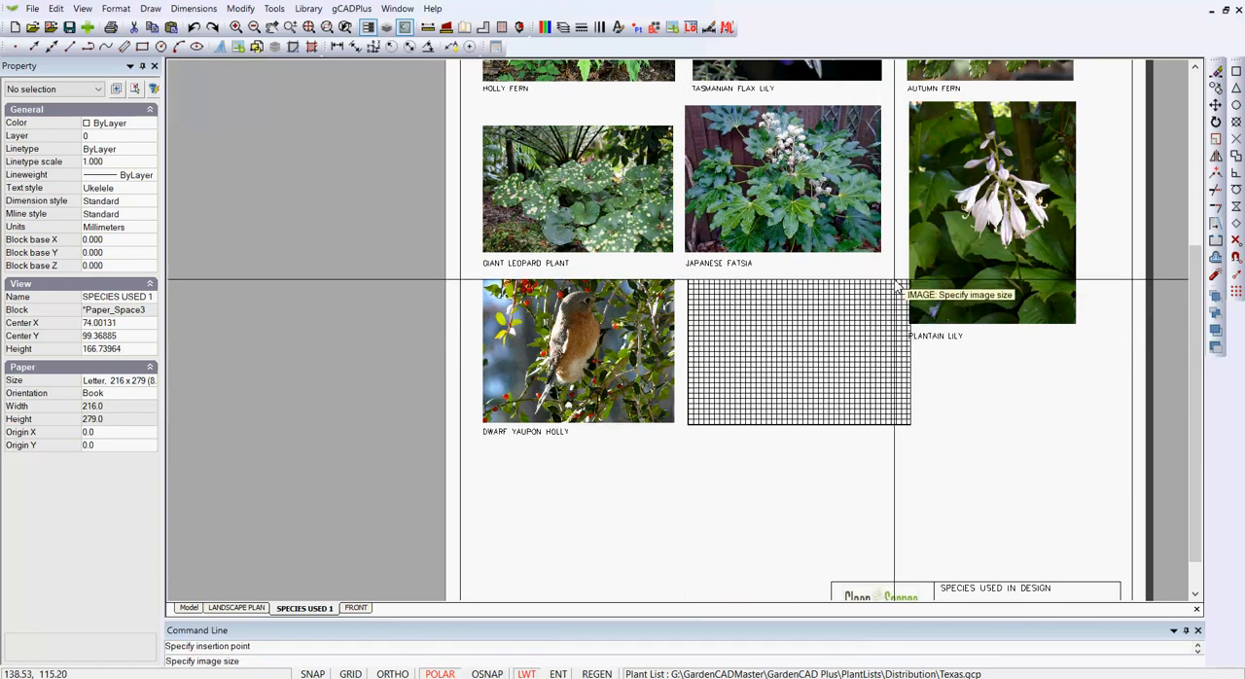
pyautogui.click(849, 297)
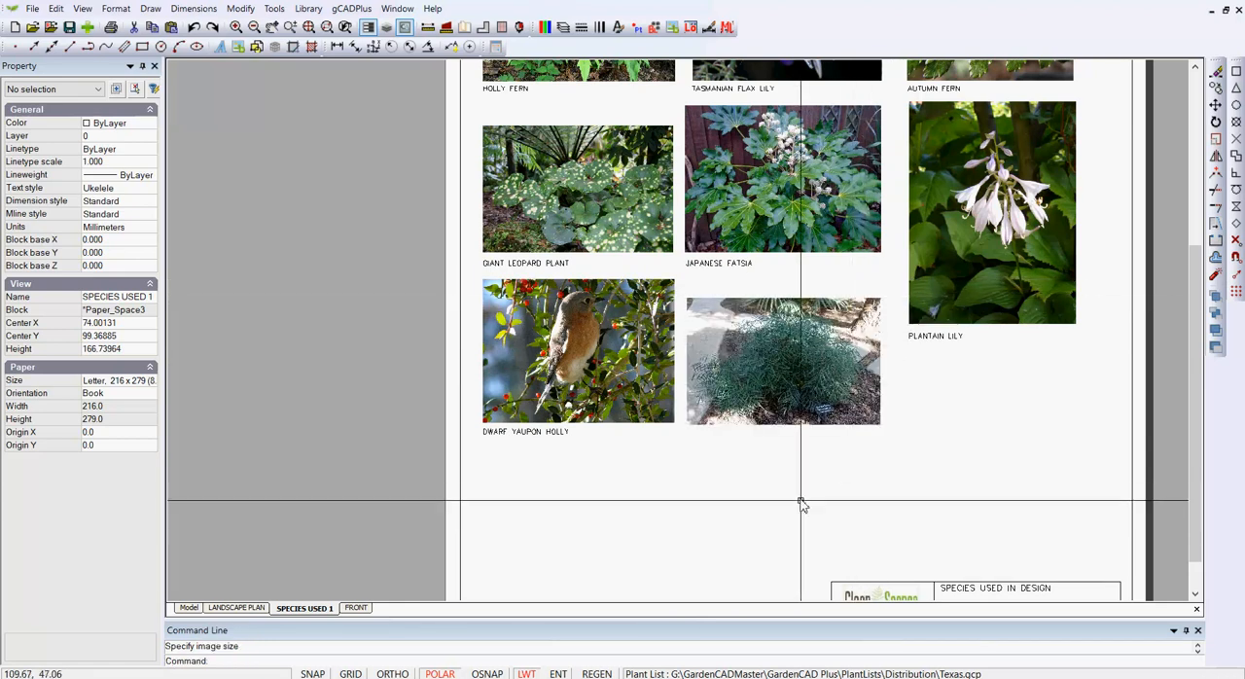
# Step: Copy the DWARF YAUPON HOLLY caption to just below the lower edge of the Mahonia image
pyautogui.click(560, 431)
pyautogui.rightClick(561, 431)
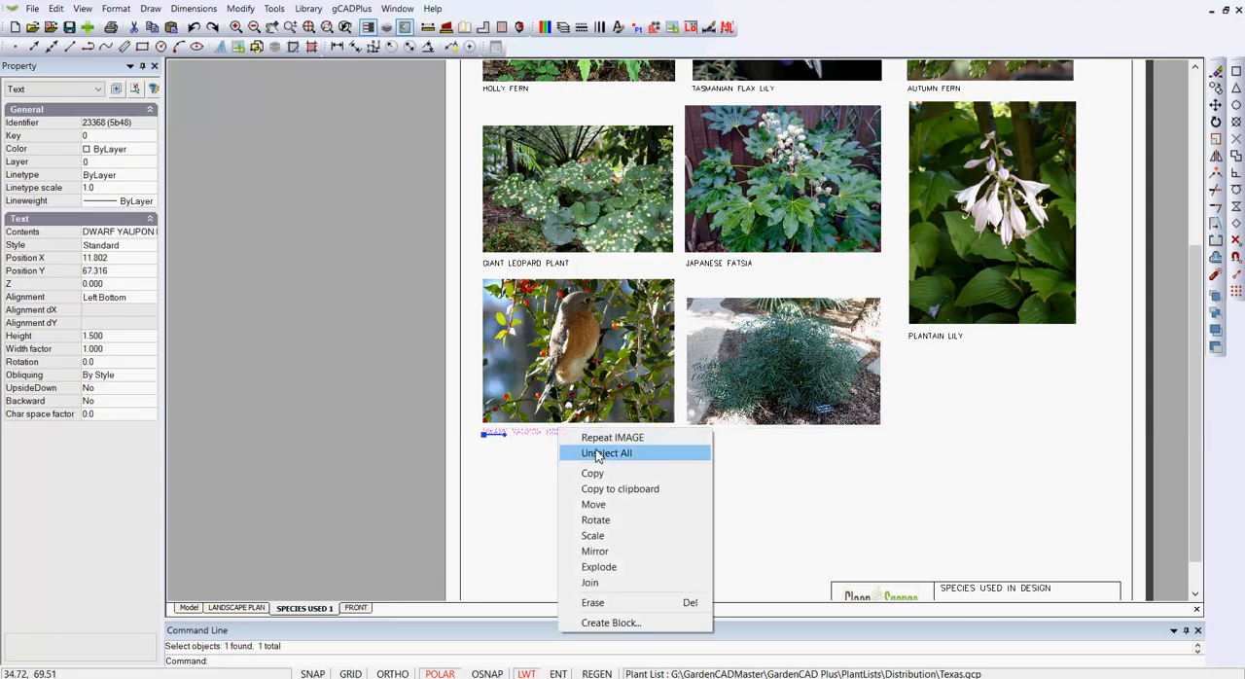
pyautogui.click(592, 472)
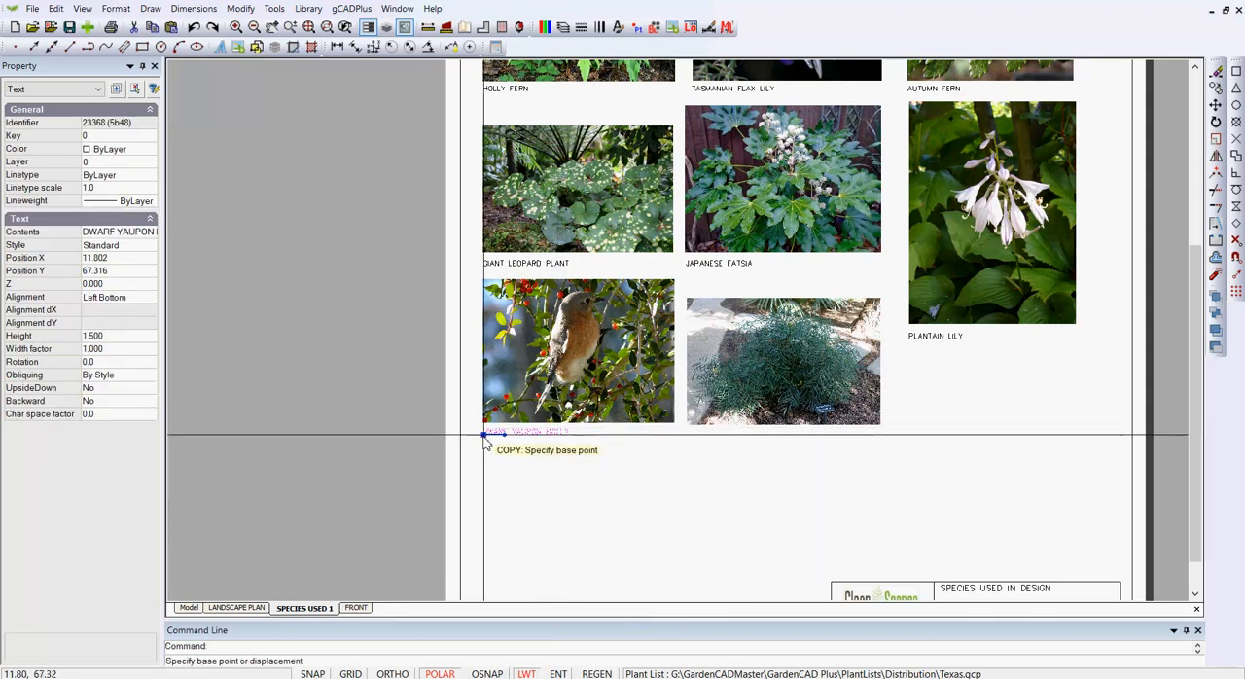
pyautogui.click(483, 435)
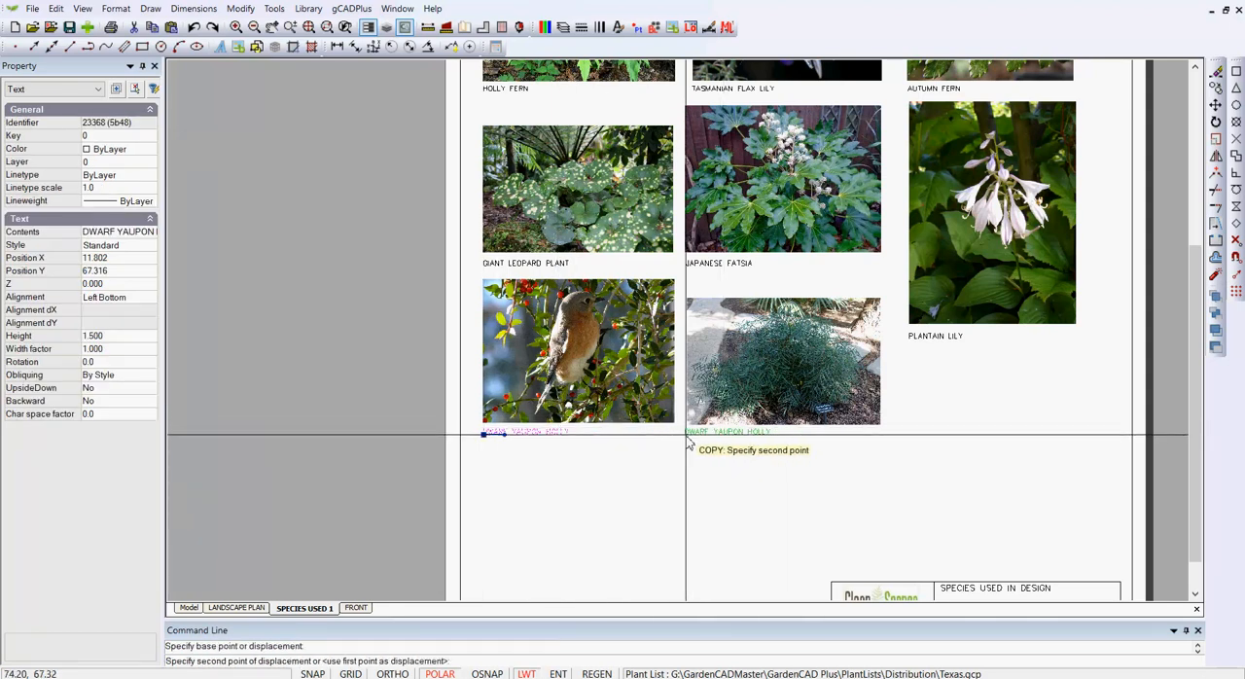
pyautogui.click(687, 435)
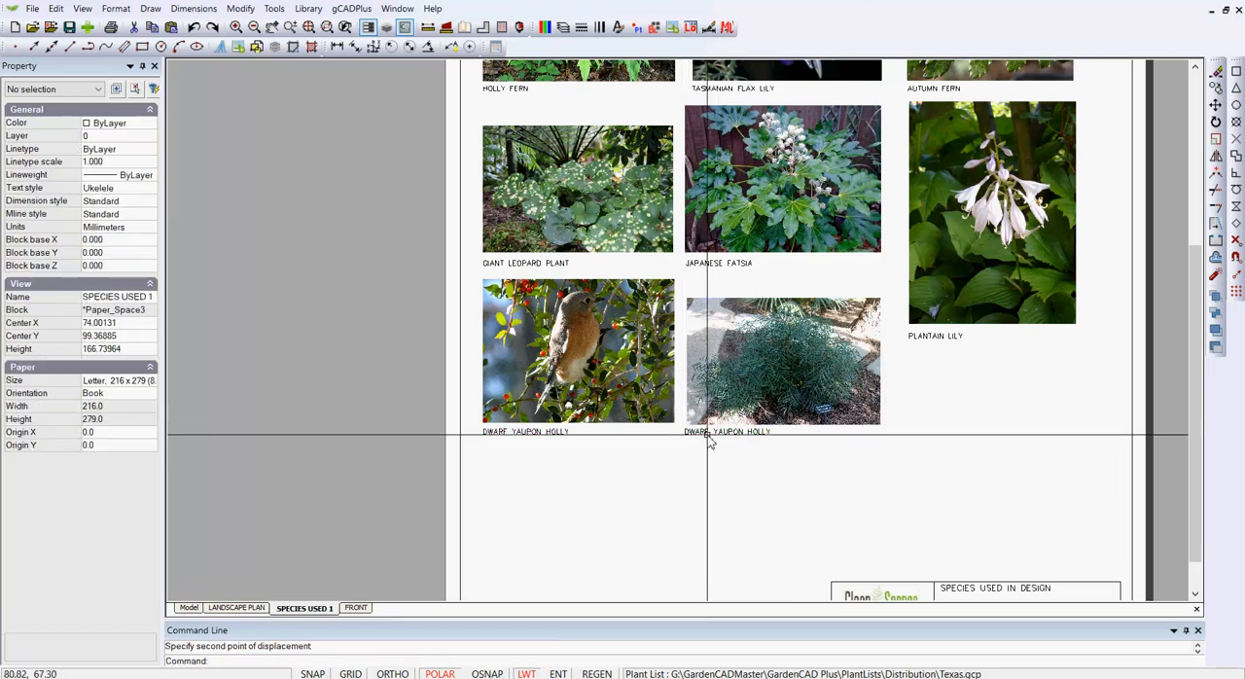
# Step: Change the copied caption's text under the Mahonia image to "mahonia"
pyautogui.click(701, 432)
pyautogui.click(139, 231)
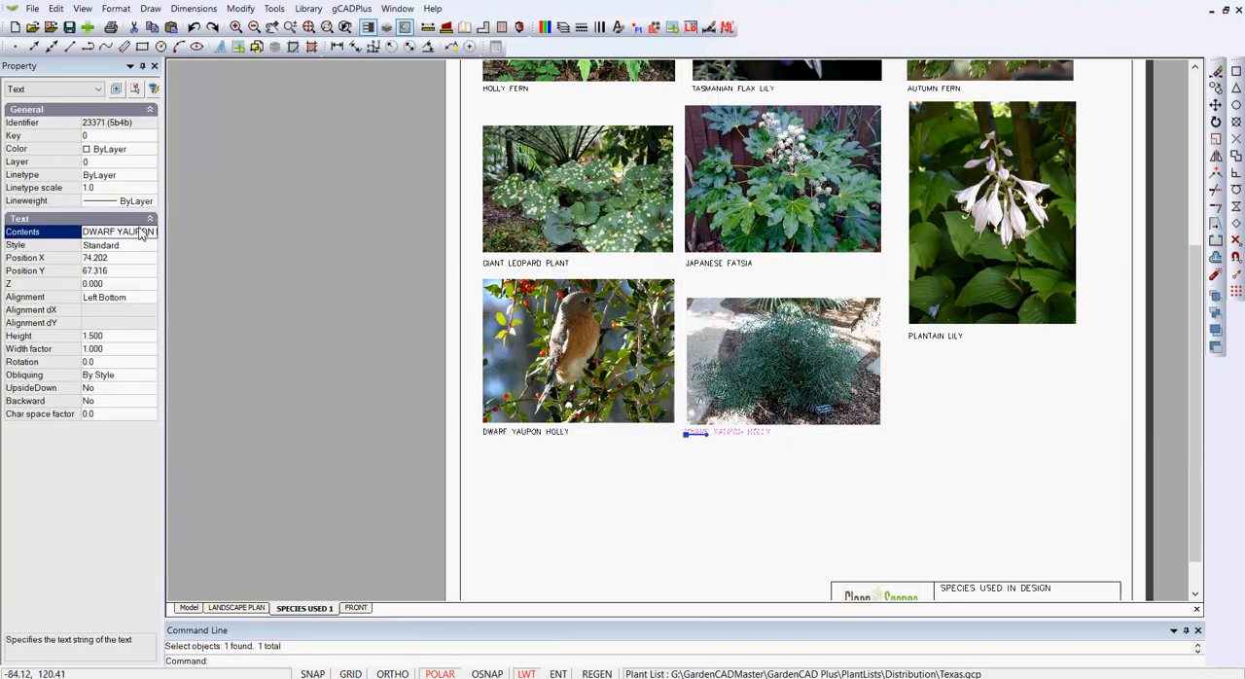
pyautogui.click(151, 232)
pyautogui.write('mahonia')
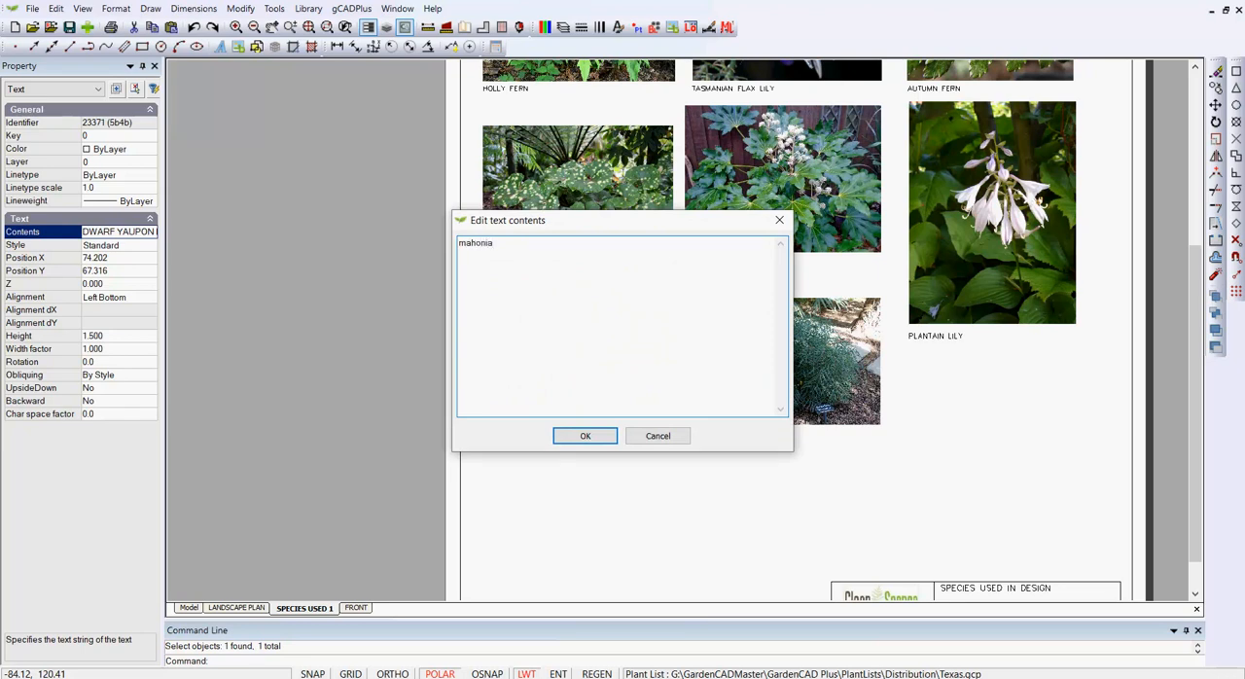
pyautogui.click(584, 438)
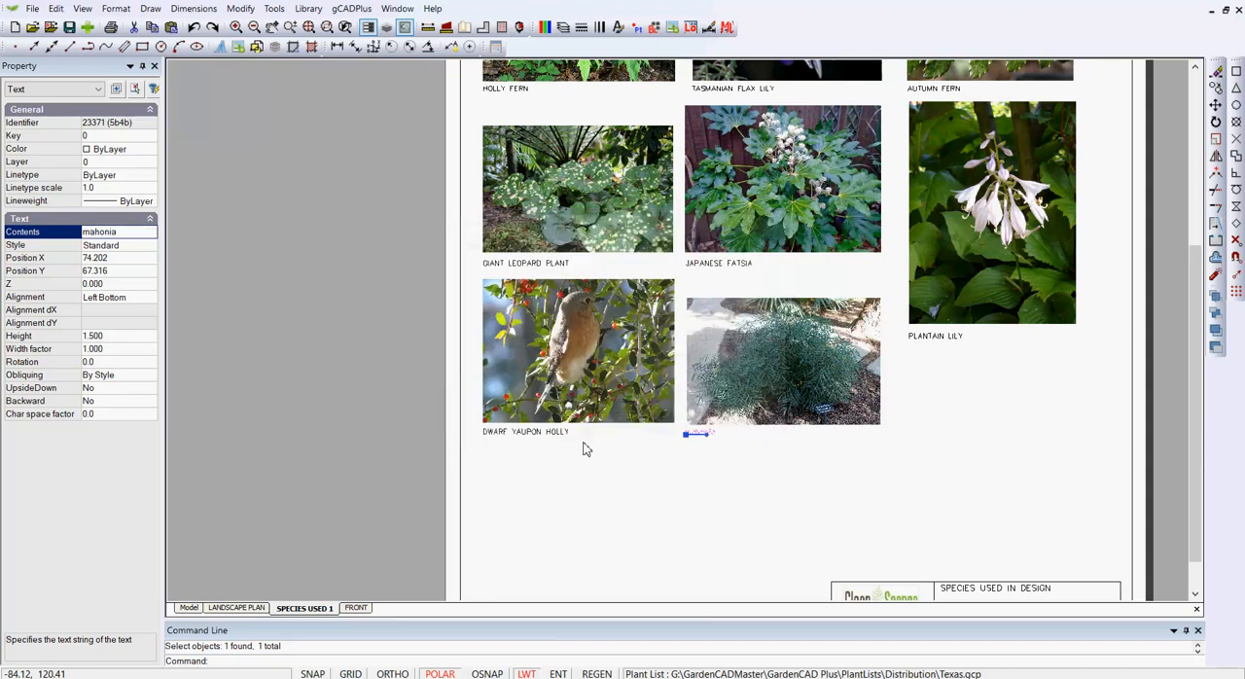
pyautogui.press('Escape')
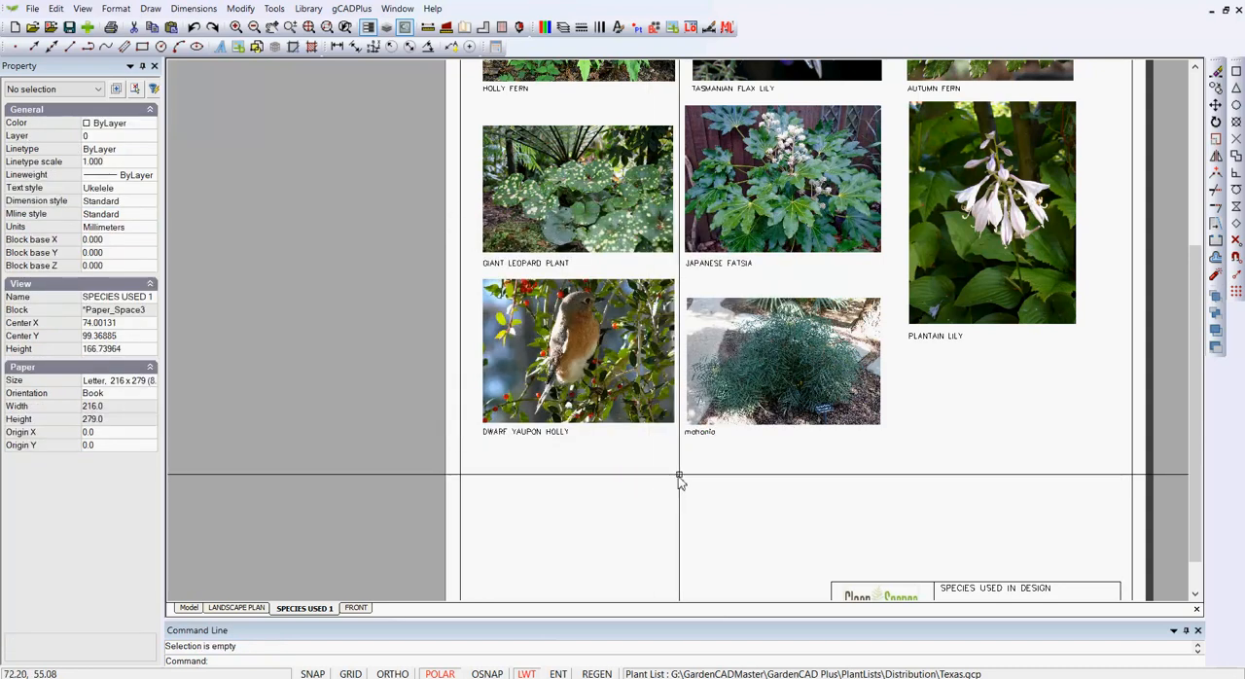
# Step: Set the caption text under the Mahonia image to uppercase "MAHONIA" and deselect it
pyautogui.scroll(3, 694, 433)
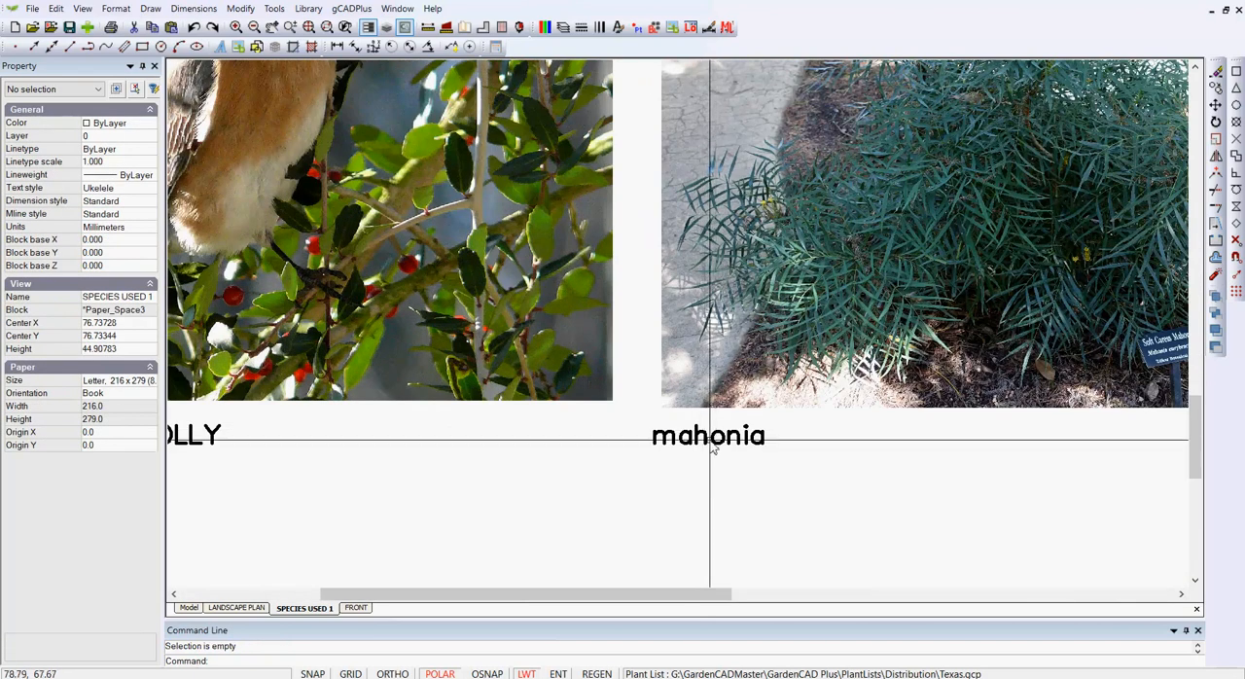
pyautogui.click(707, 439)
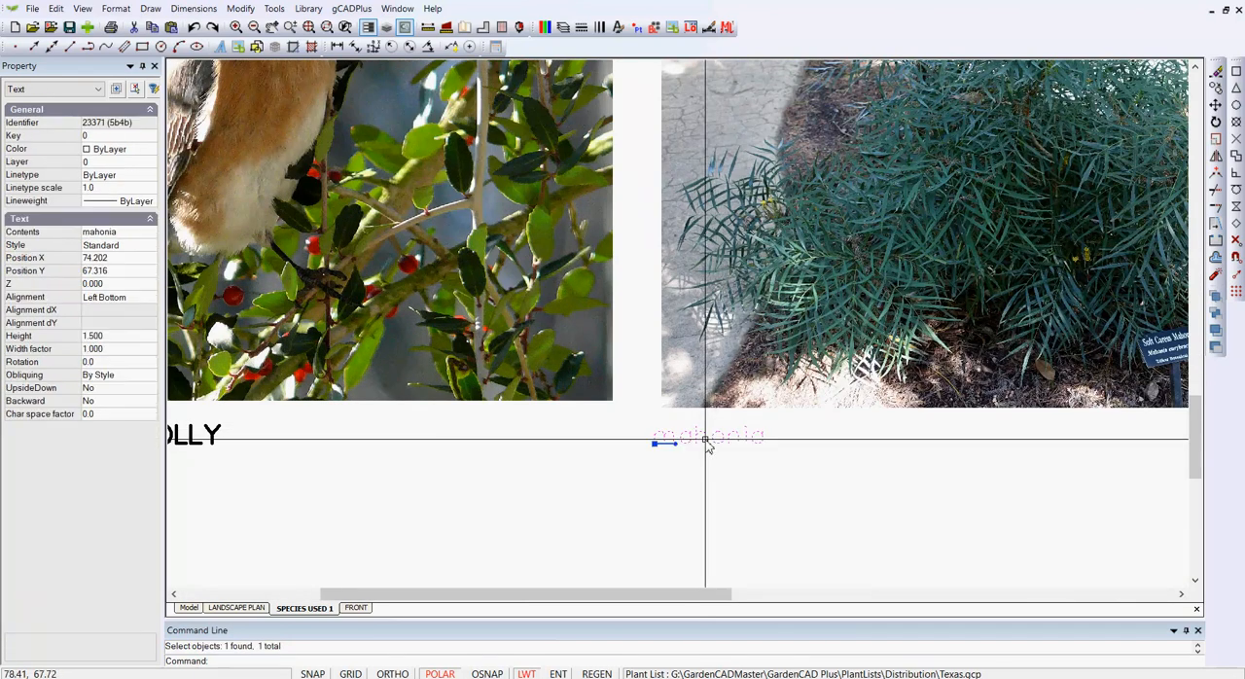
pyautogui.doubleClick(129, 233)
pyautogui.write('MAHONIA')
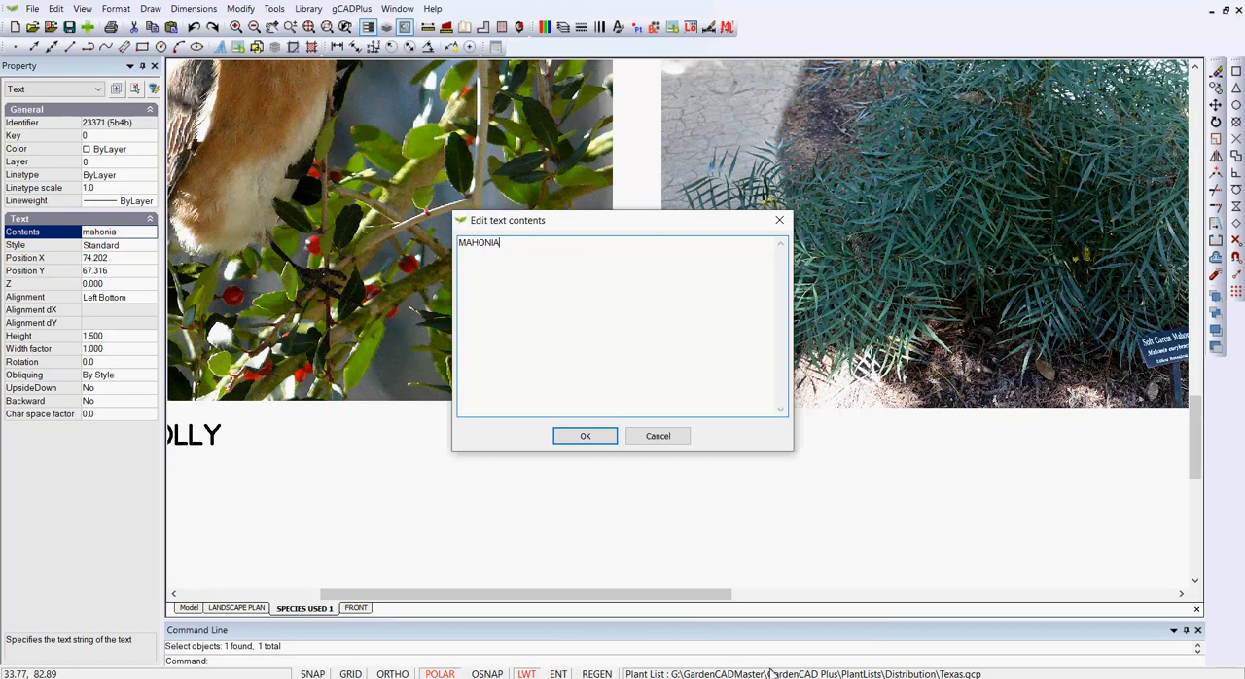
pyautogui.click(587, 438)
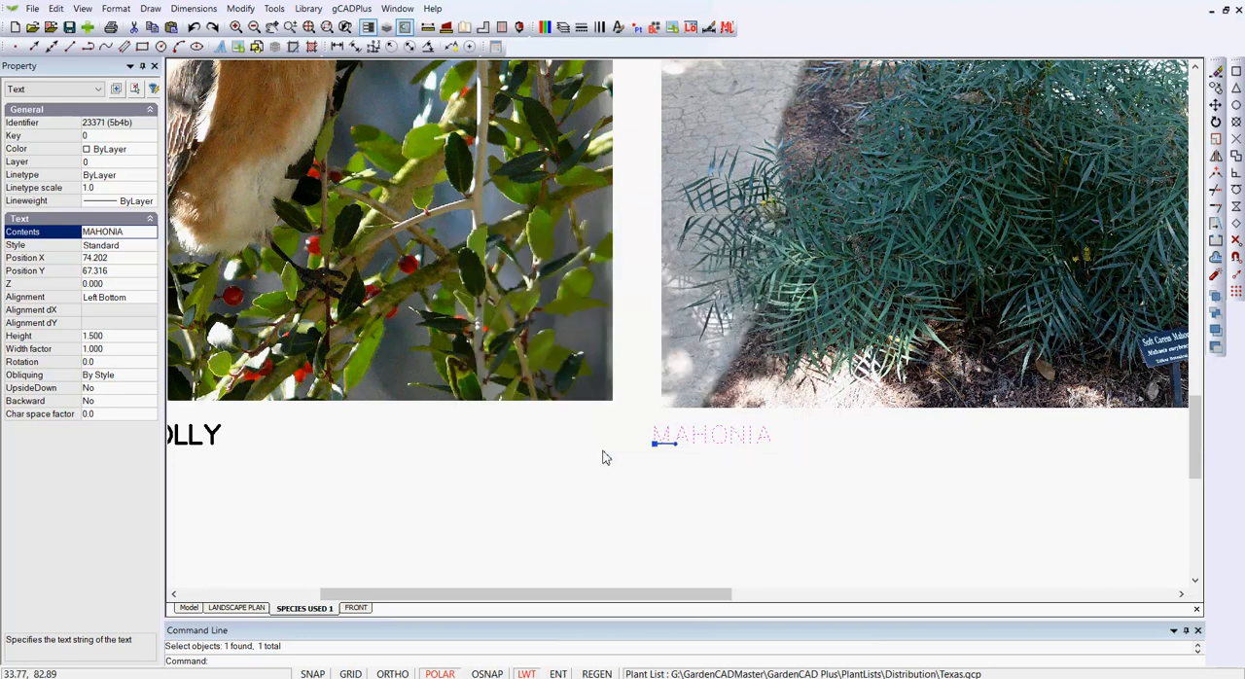
pyautogui.rightClick(603, 457)
pyautogui.click(626, 477)
pyautogui.scroll(-3, 652, 486)
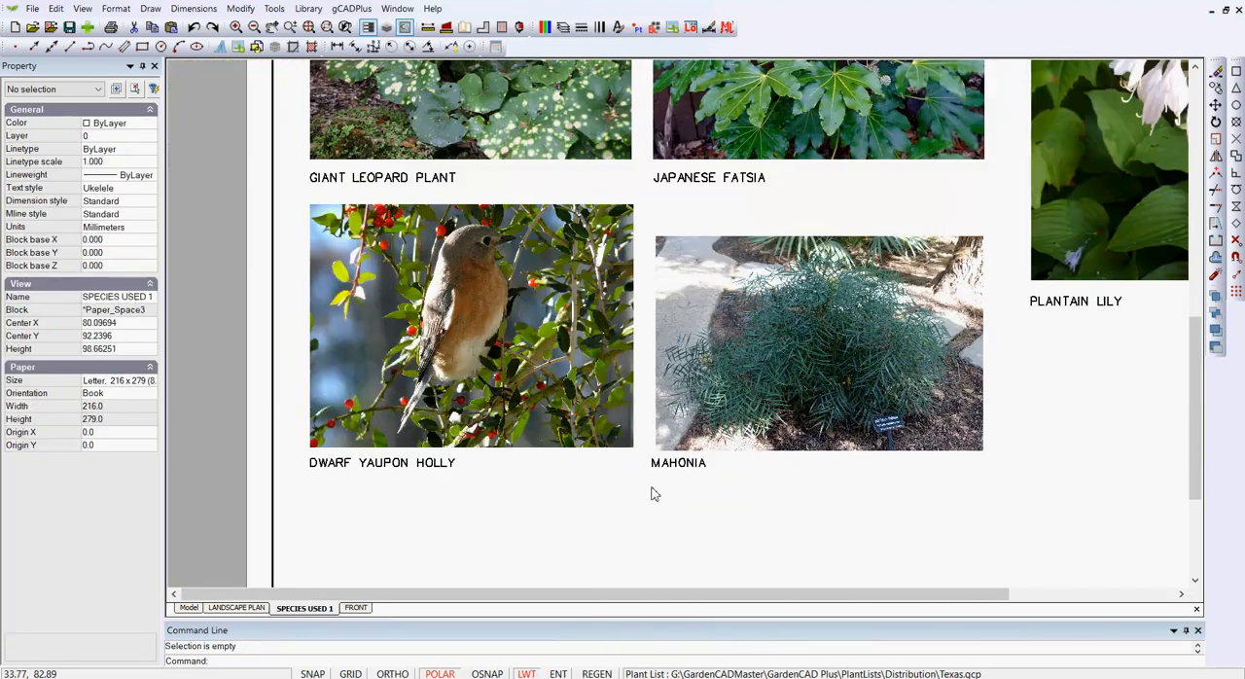
pyautogui.scroll(-3, 654, 493)
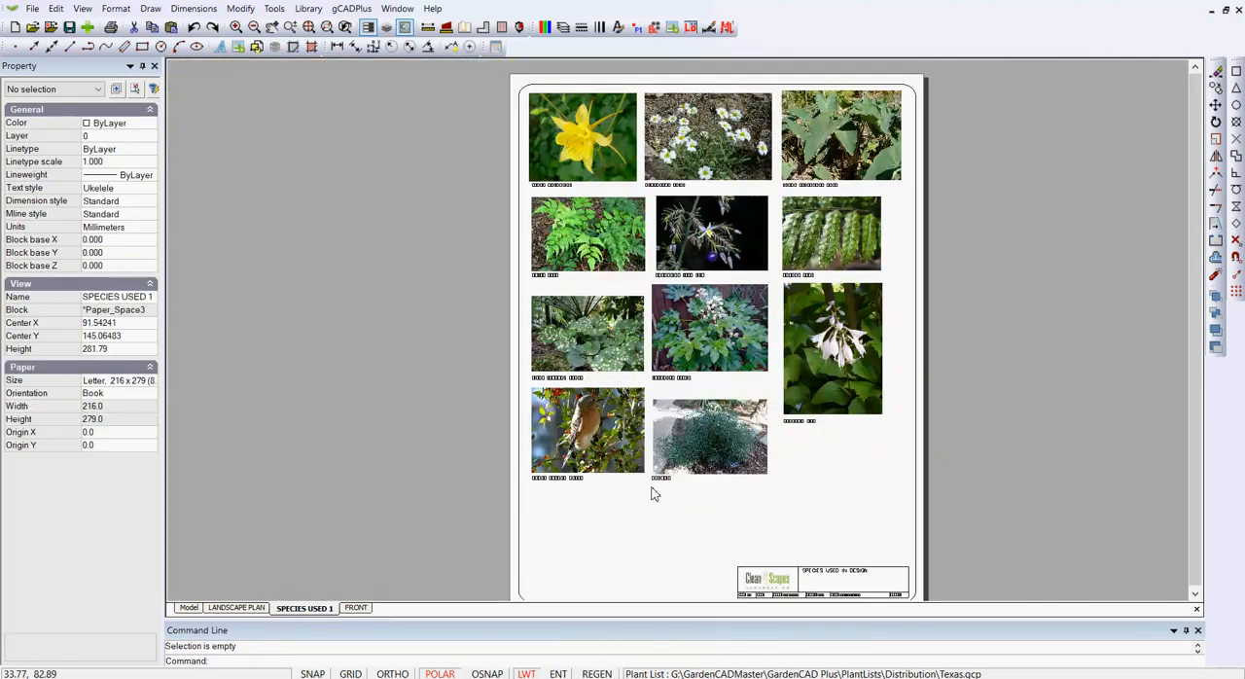
# Step: Select the title block on the SPECIES USED 1 layout, review its attributes and deselect it
pyautogui.scroll(3, 787, 580)
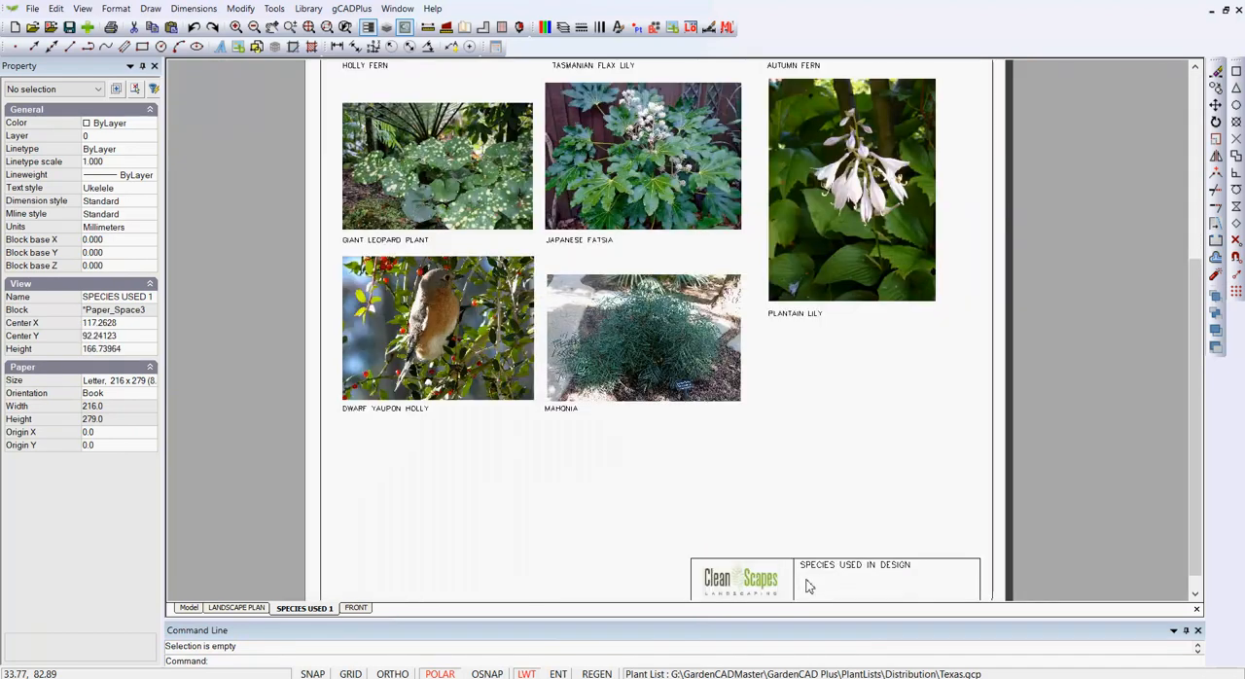
pyautogui.click(747, 555)
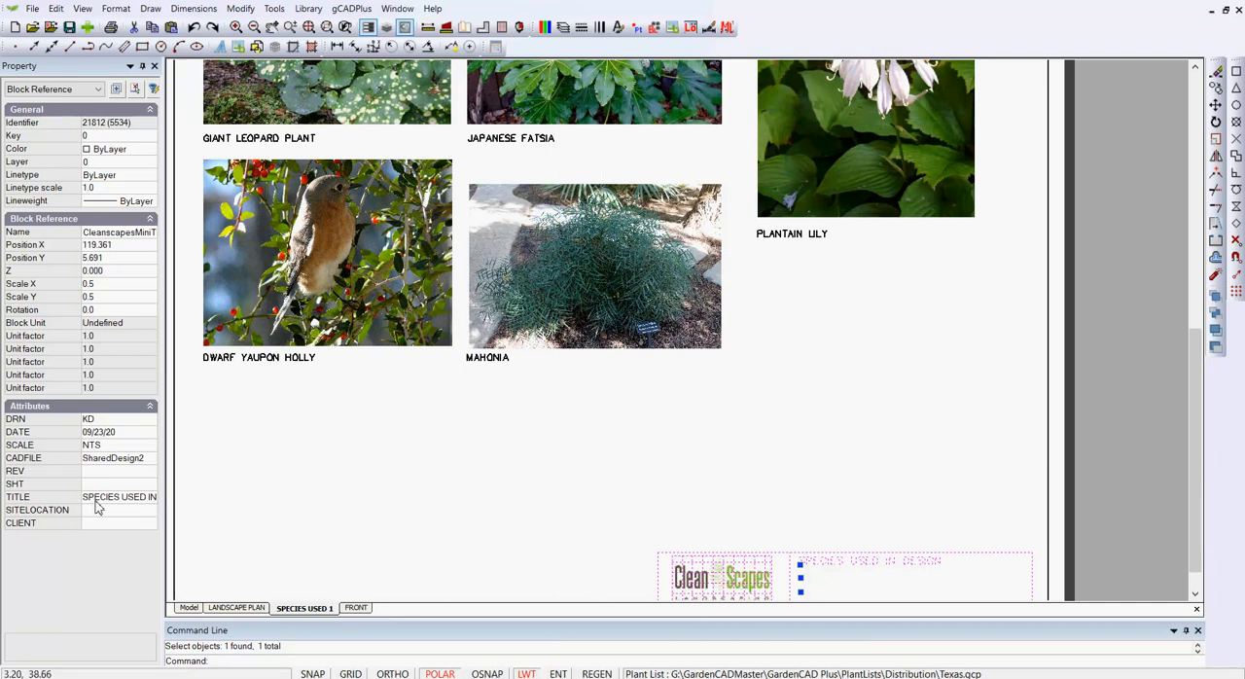
pyautogui.press('Escape')
pyautogui.scroll(-4, 600, 420)
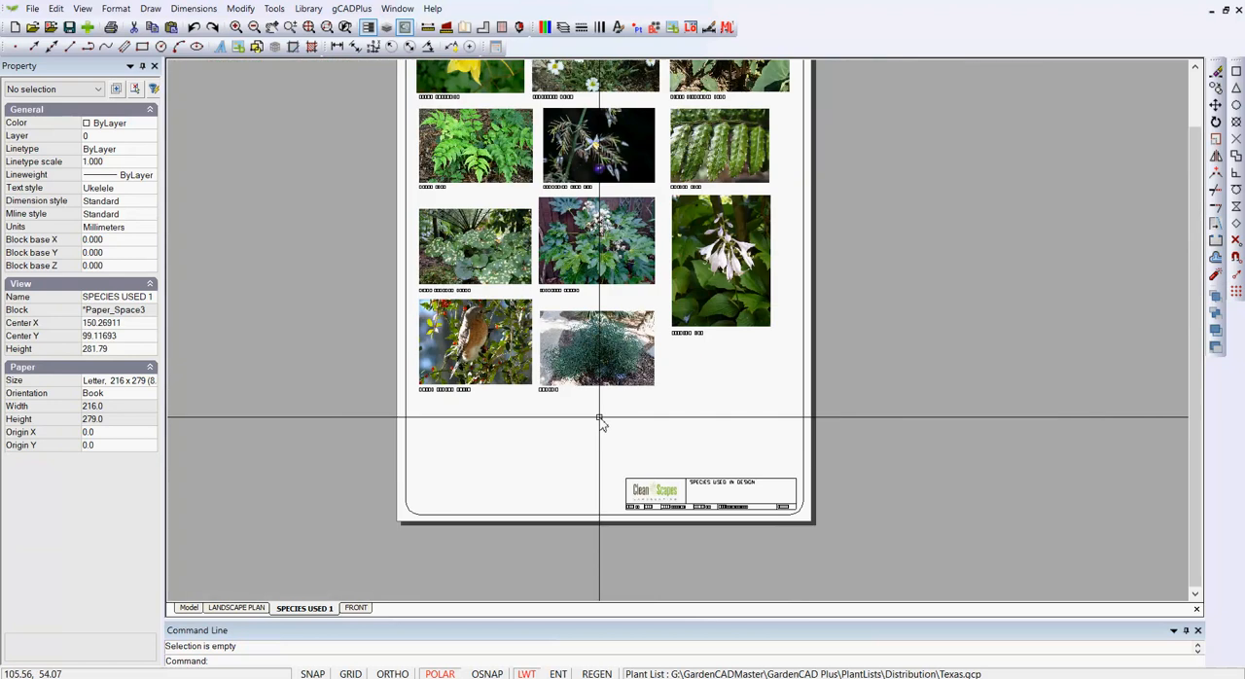
# Step: Print the whole SPECIES USED 1 layout to CutePDF Writer, centred and fitted to the paper, as one copy
pyautogui.moveTo(600, 419); pyautogui.dragTo(575, 486, button='middle')
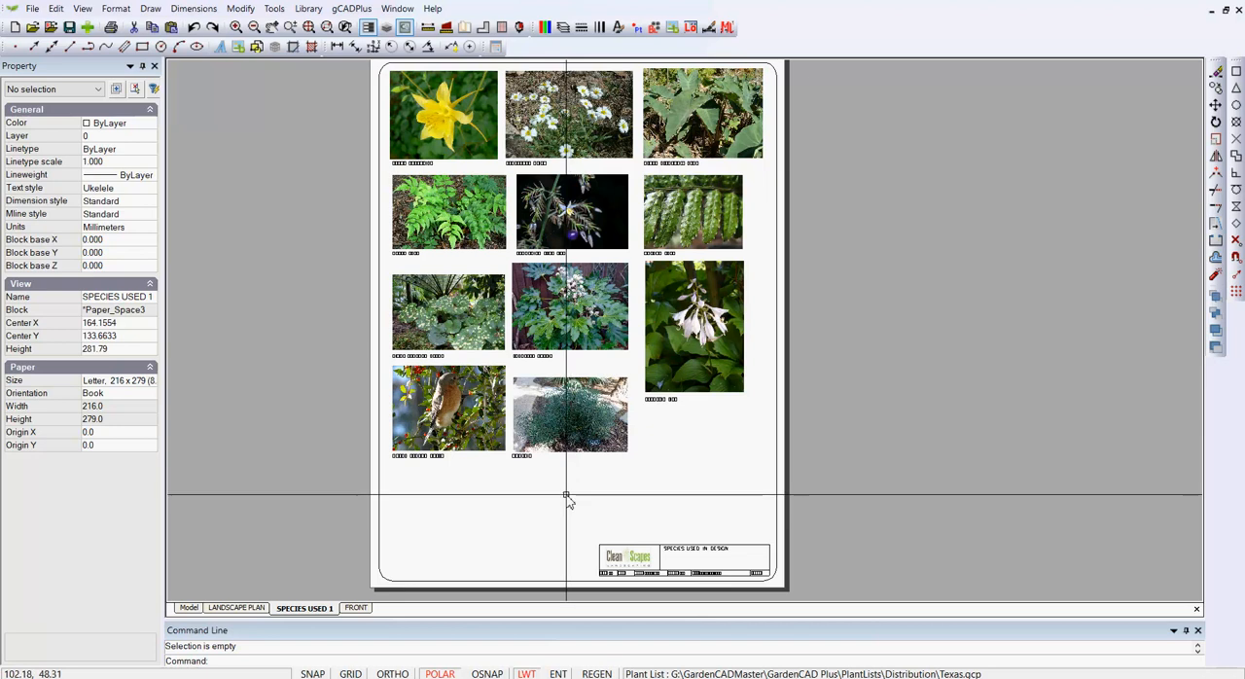
pyautogui.click(11, 9)
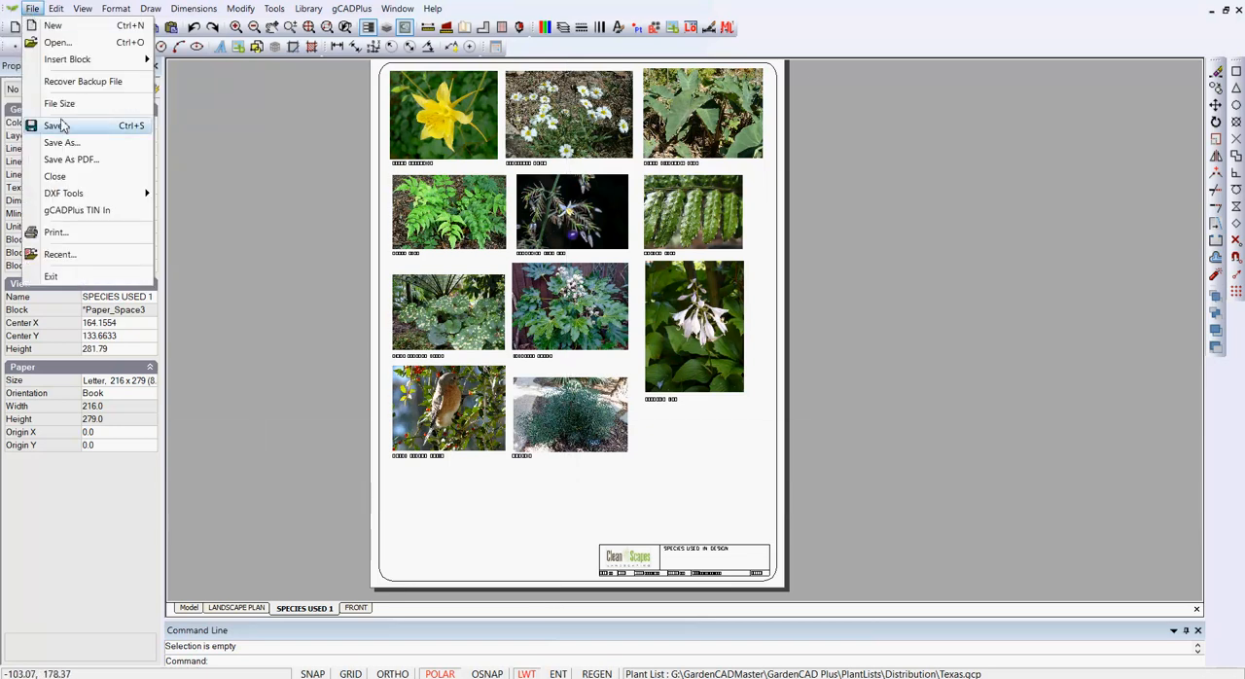
pyautogui.click(59, 232)
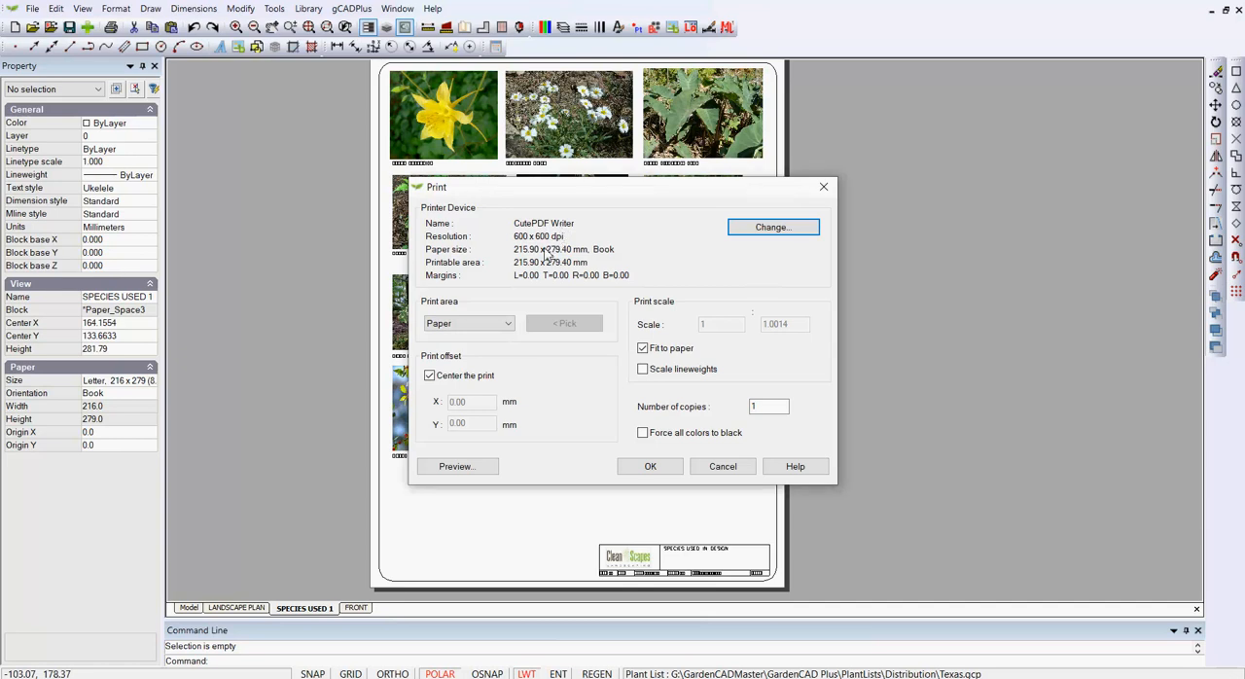
pyautogui.click(650, 467)
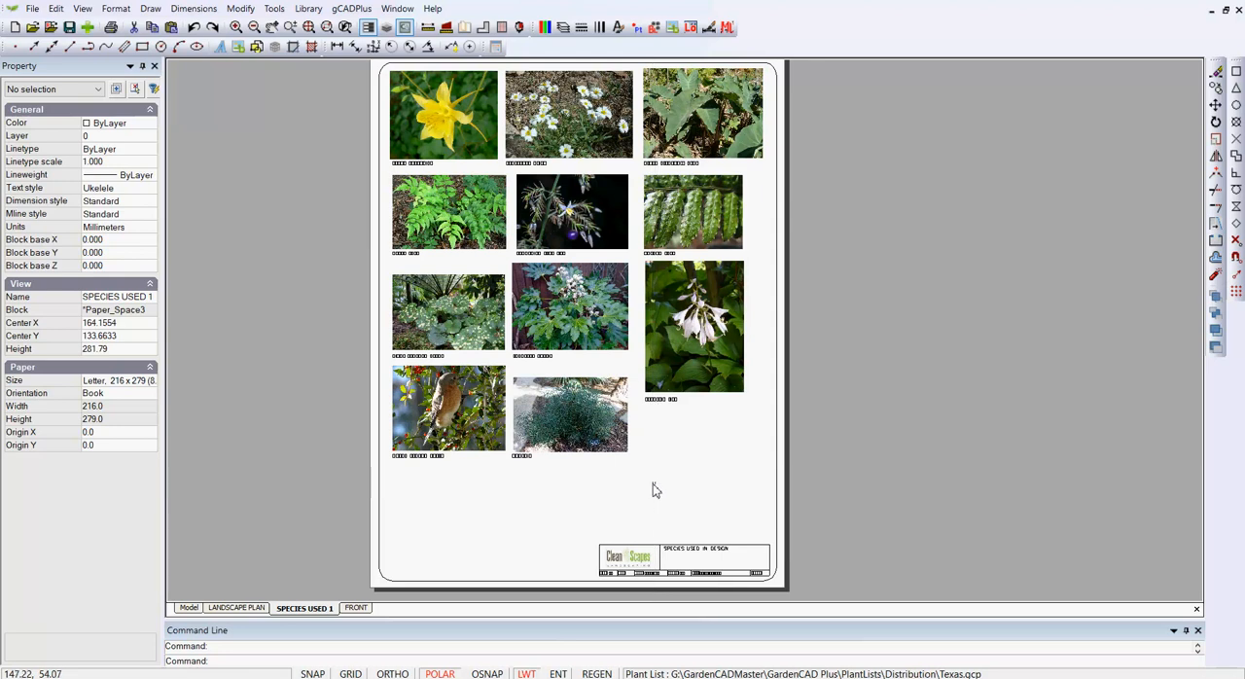
pyautogui.click(652, 492)
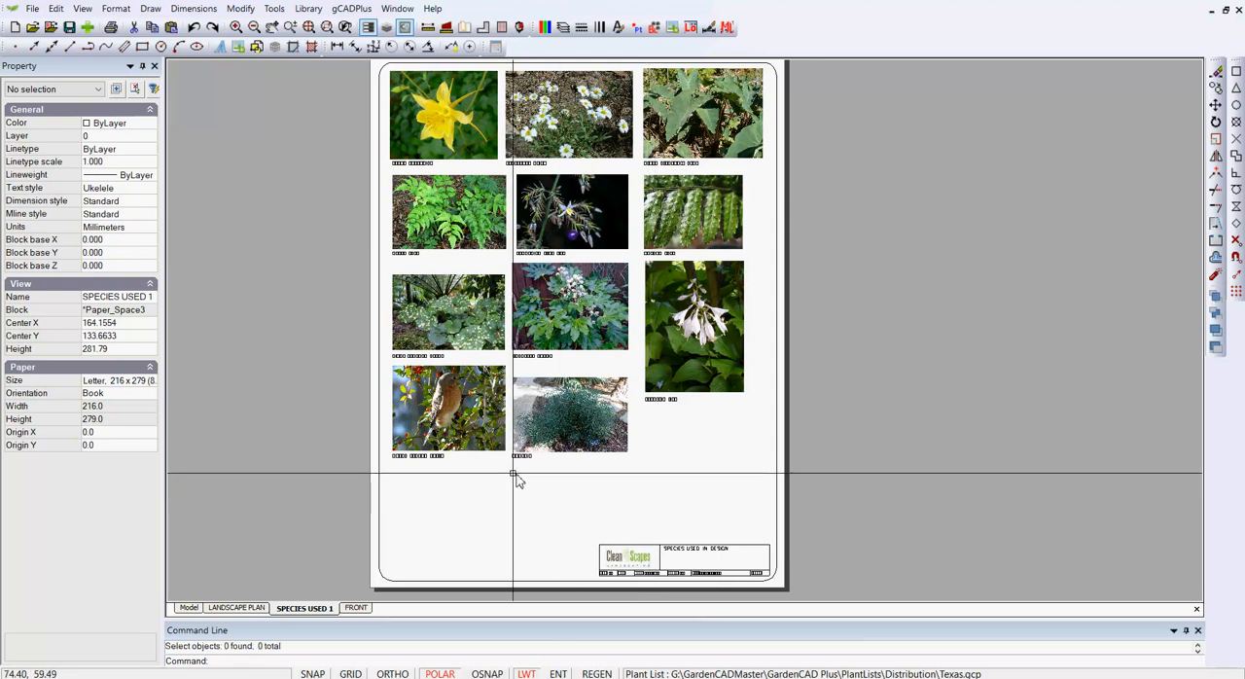
# Step: Switch to model space and save the printed layout to the Desktop as GCADPlus drawing.pdf, replacing the existing file
pyautogui.click(189, 608)
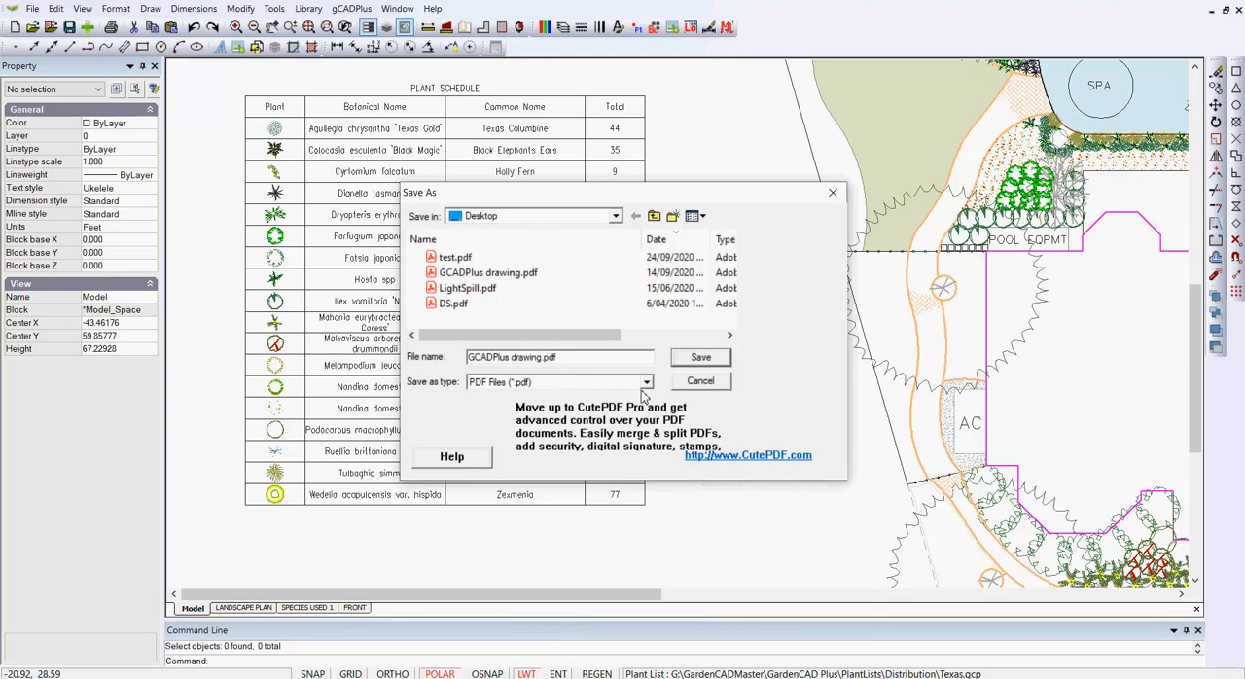
pyautogui.click(691, 360)
pyautogui.click(671, 346)
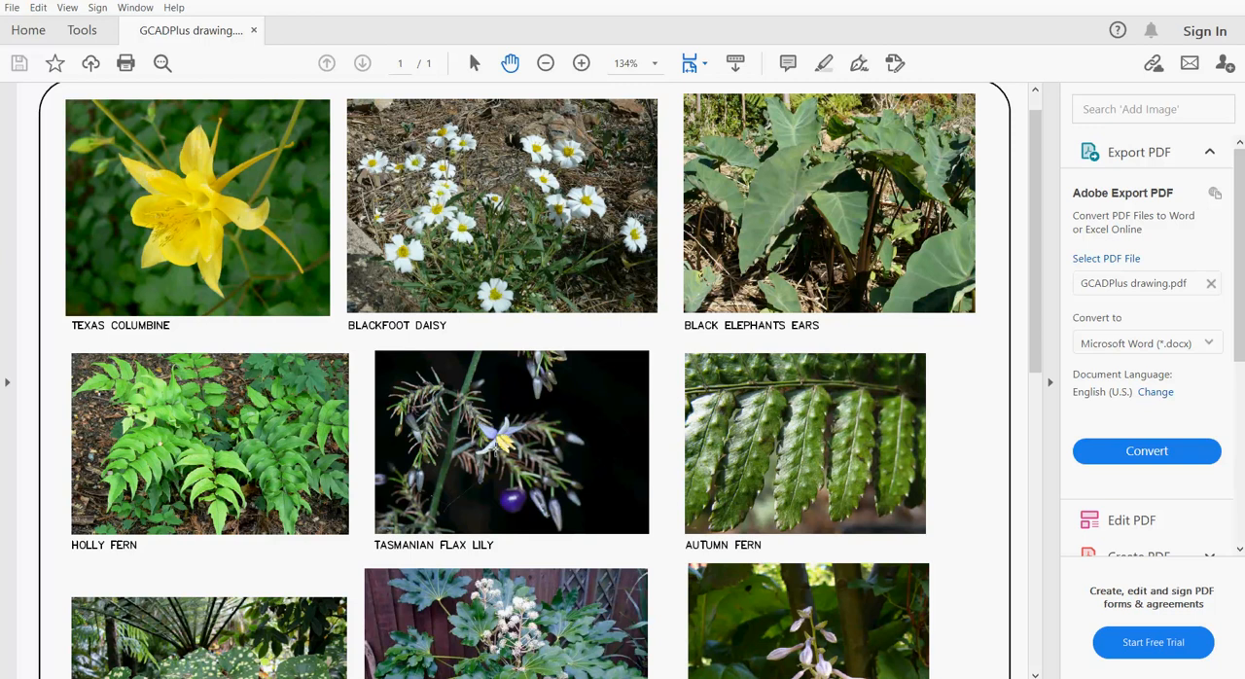
# Step: Review the plant images and their captions down to the last row in the exported PDF
pyautogui.scroll(-1, 496, 449)
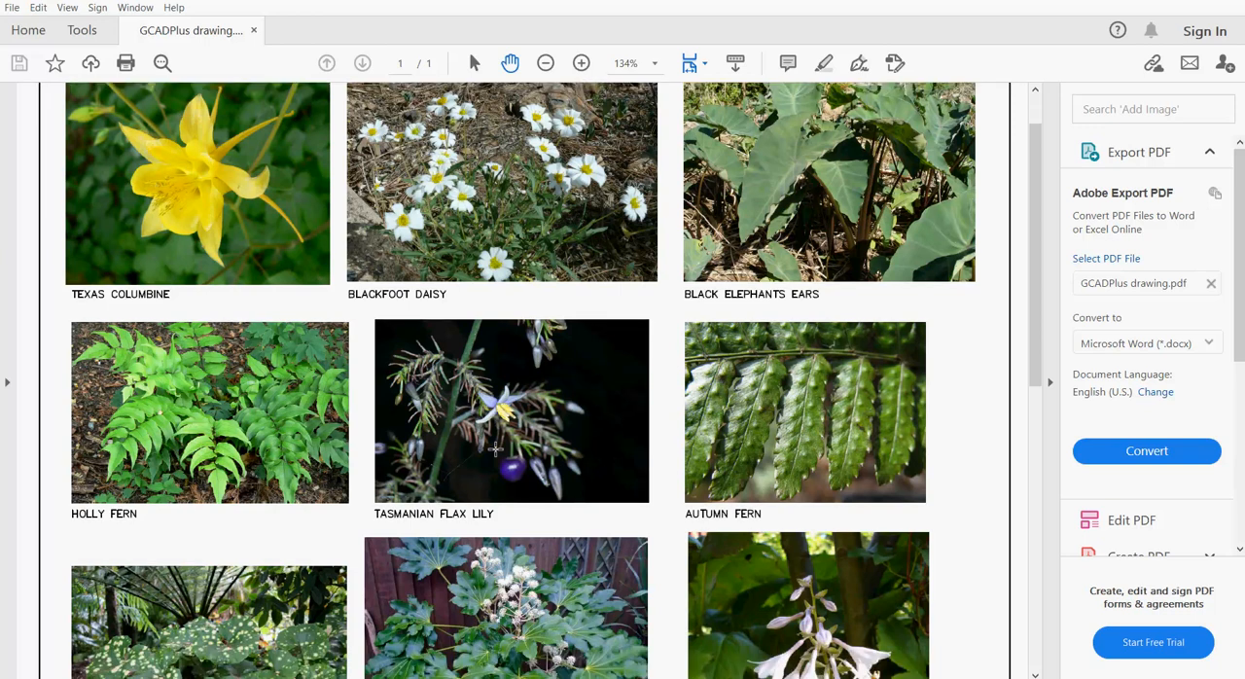
pyautogui.scroll(-5, 496, 449)
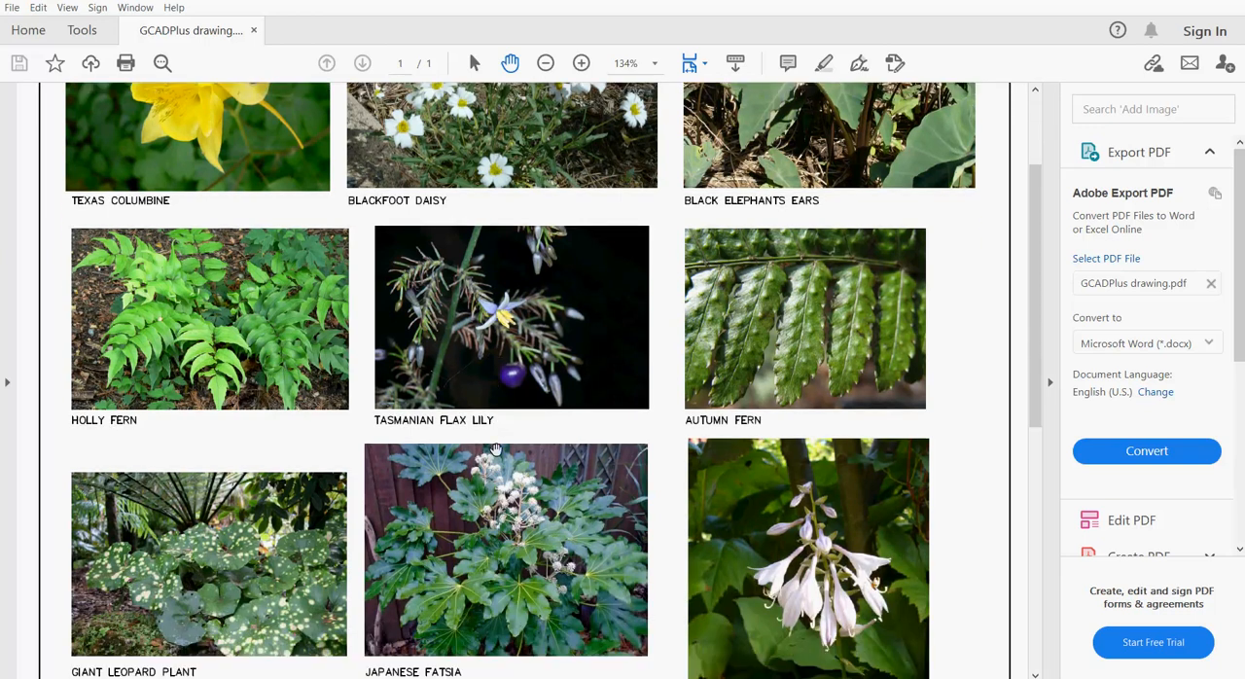
pyautogui.scroll(-7, 496, 450)
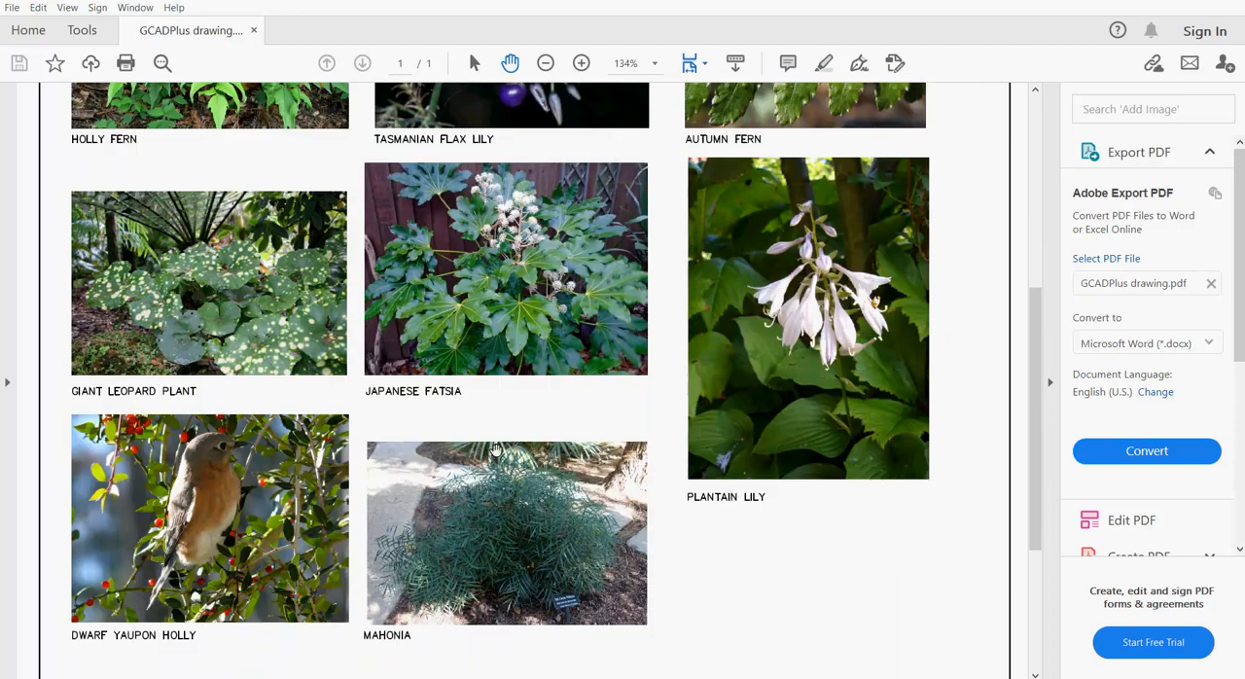